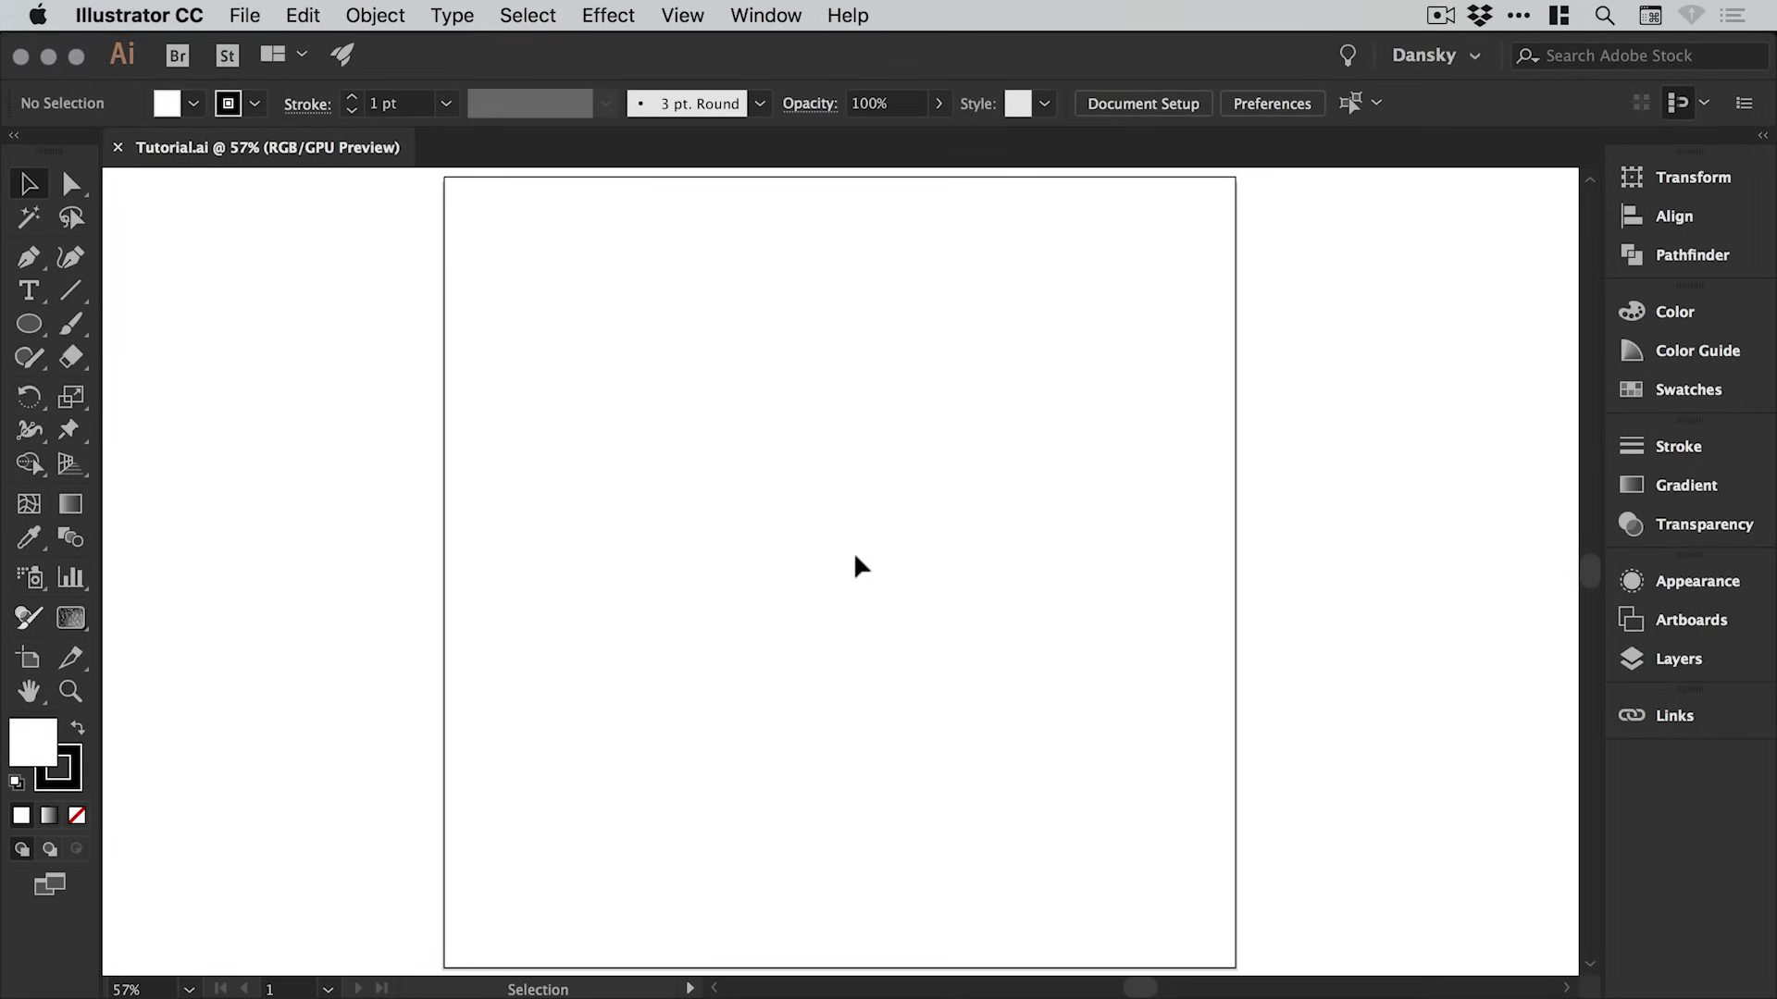
Step: Open the shape tool flyout to reveal the Ellipse Tool
left_click(17, 325)
left_click(27, 330)
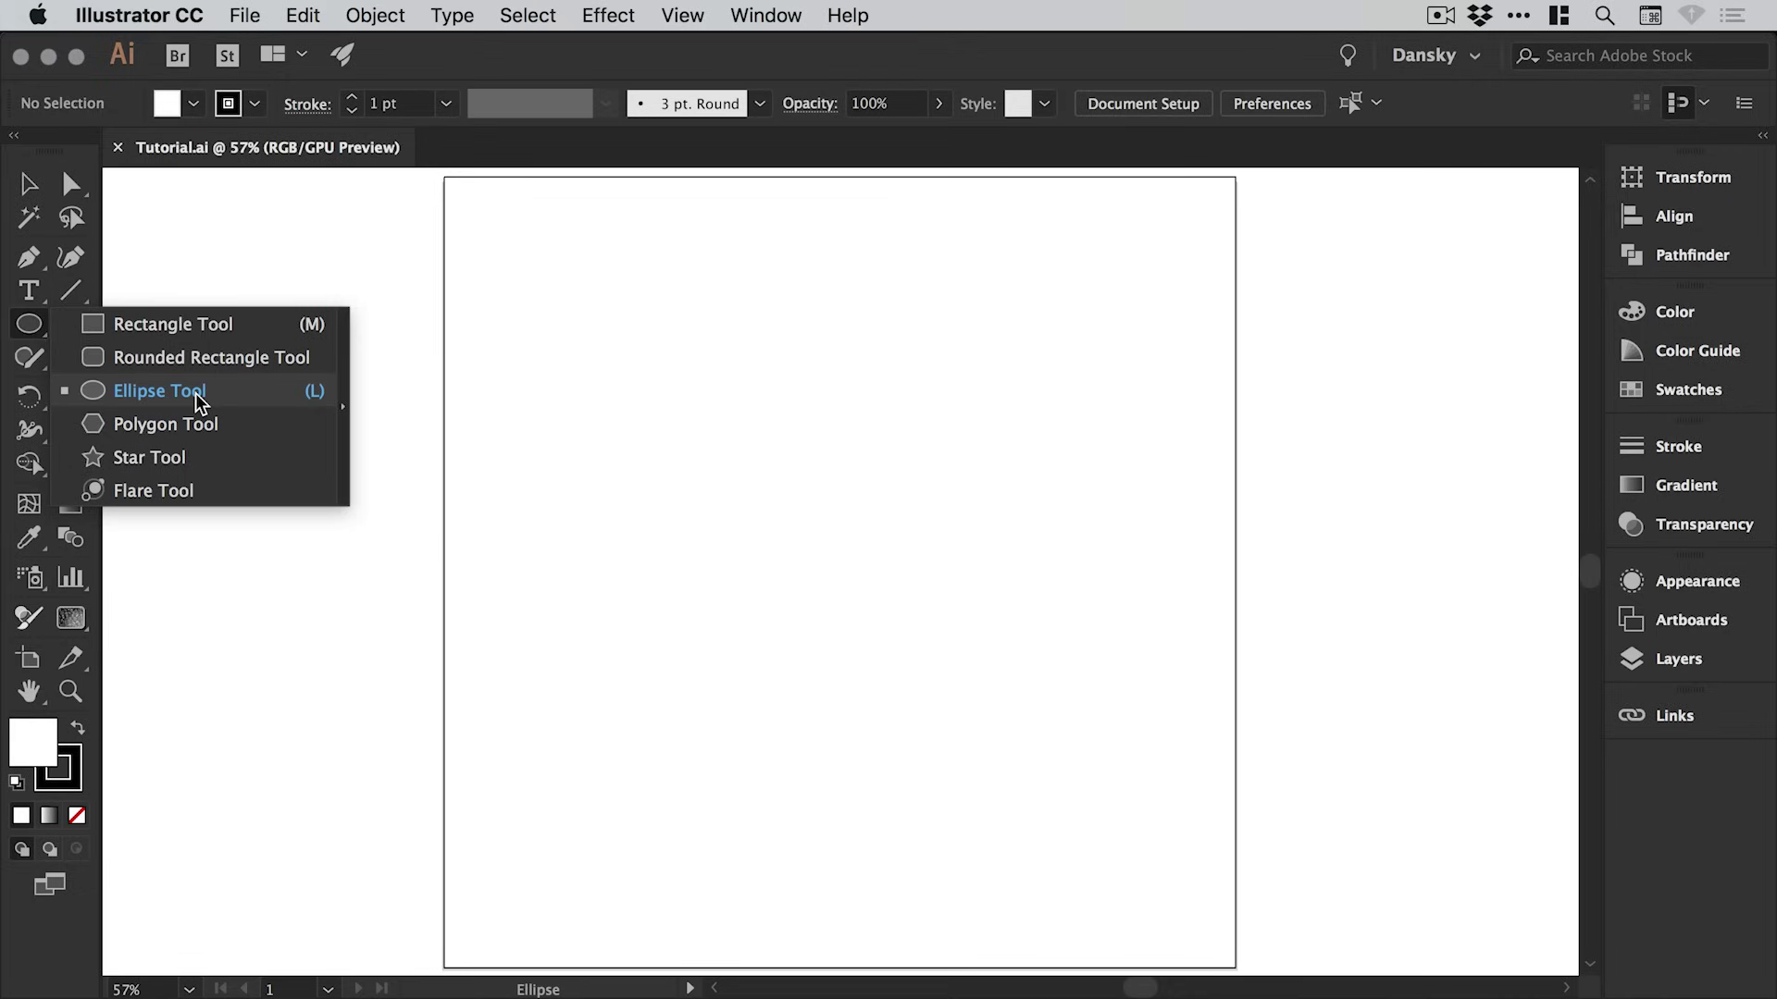
Step: Draw a large circle with the Ellipse Tool, center it on the artboard, and show the type tools
left_click(197, 401)
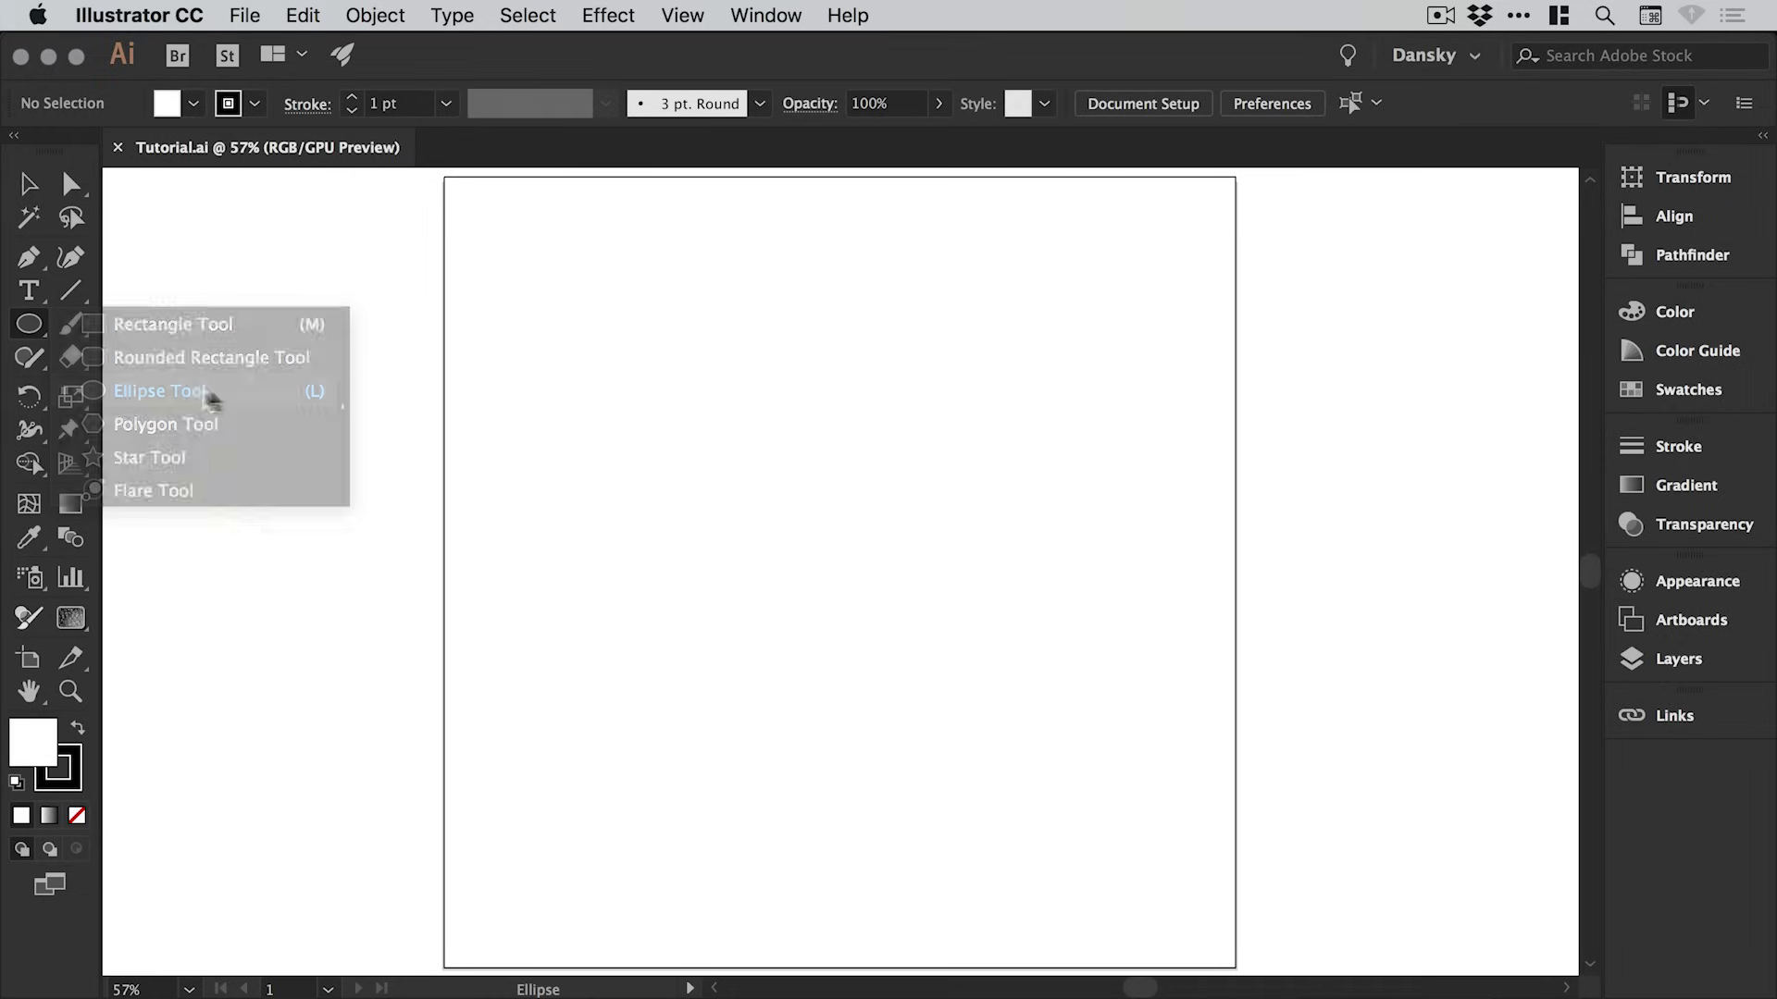
left_click_drag(625, 347, 1106, 827)
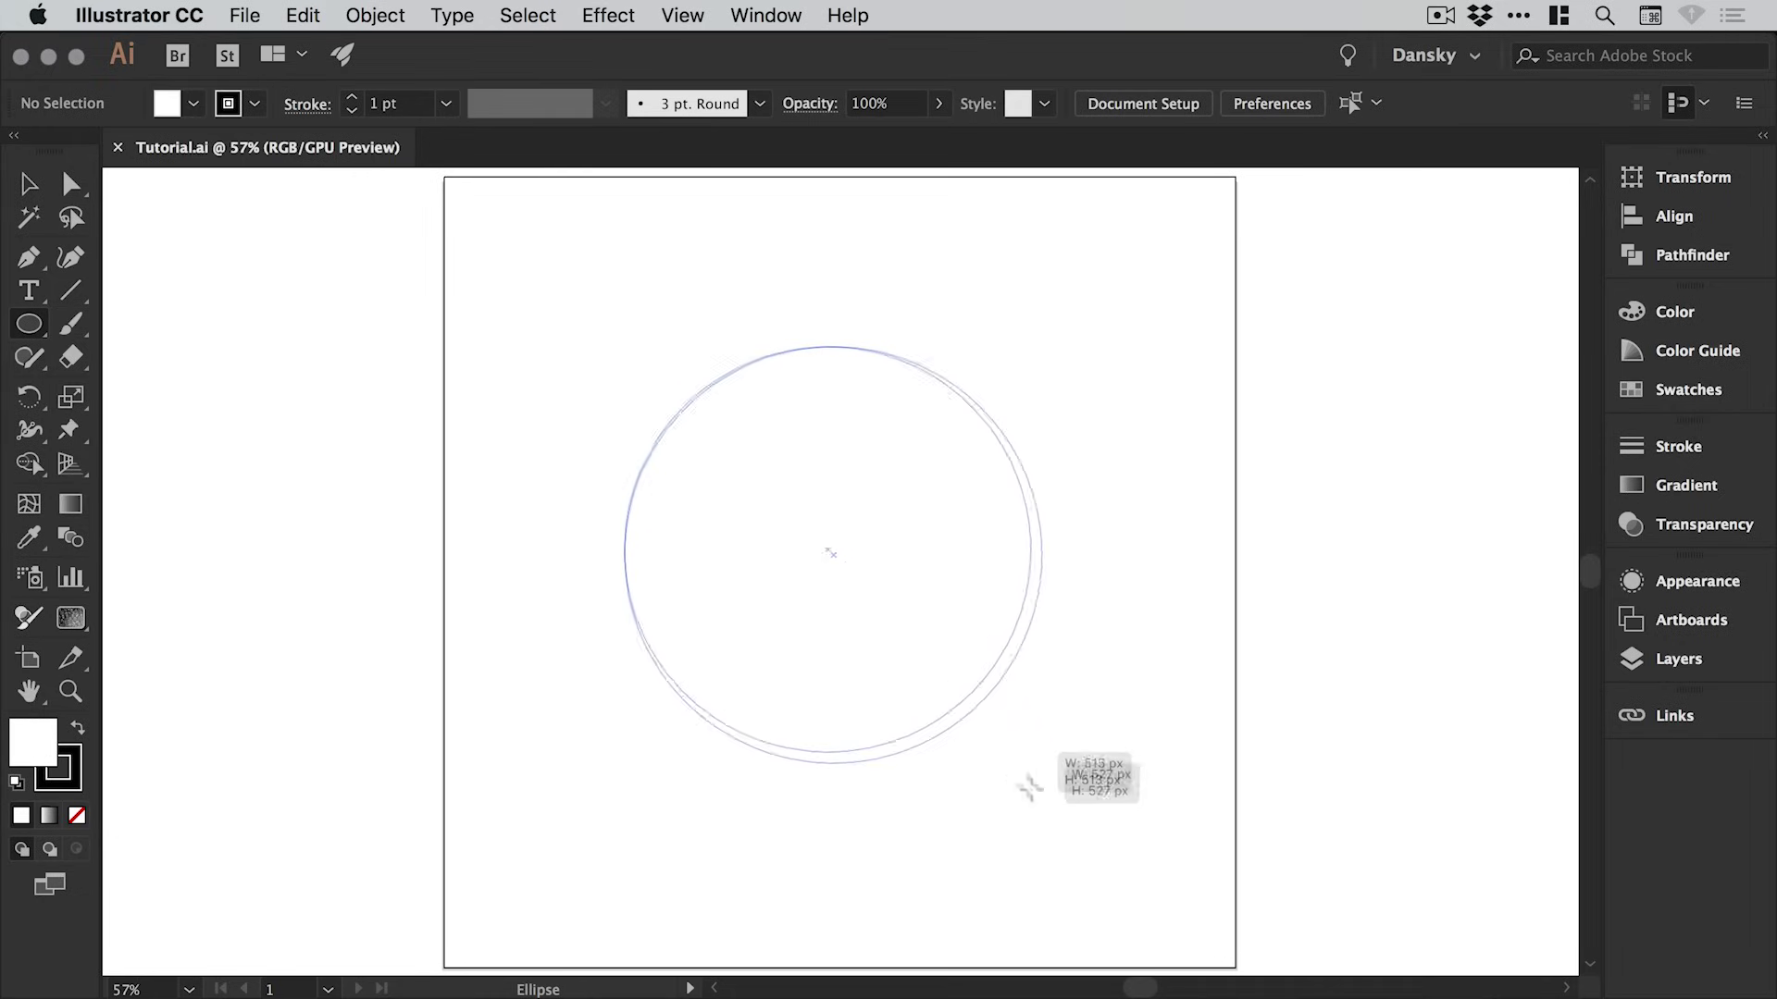
left_click(27, 183)
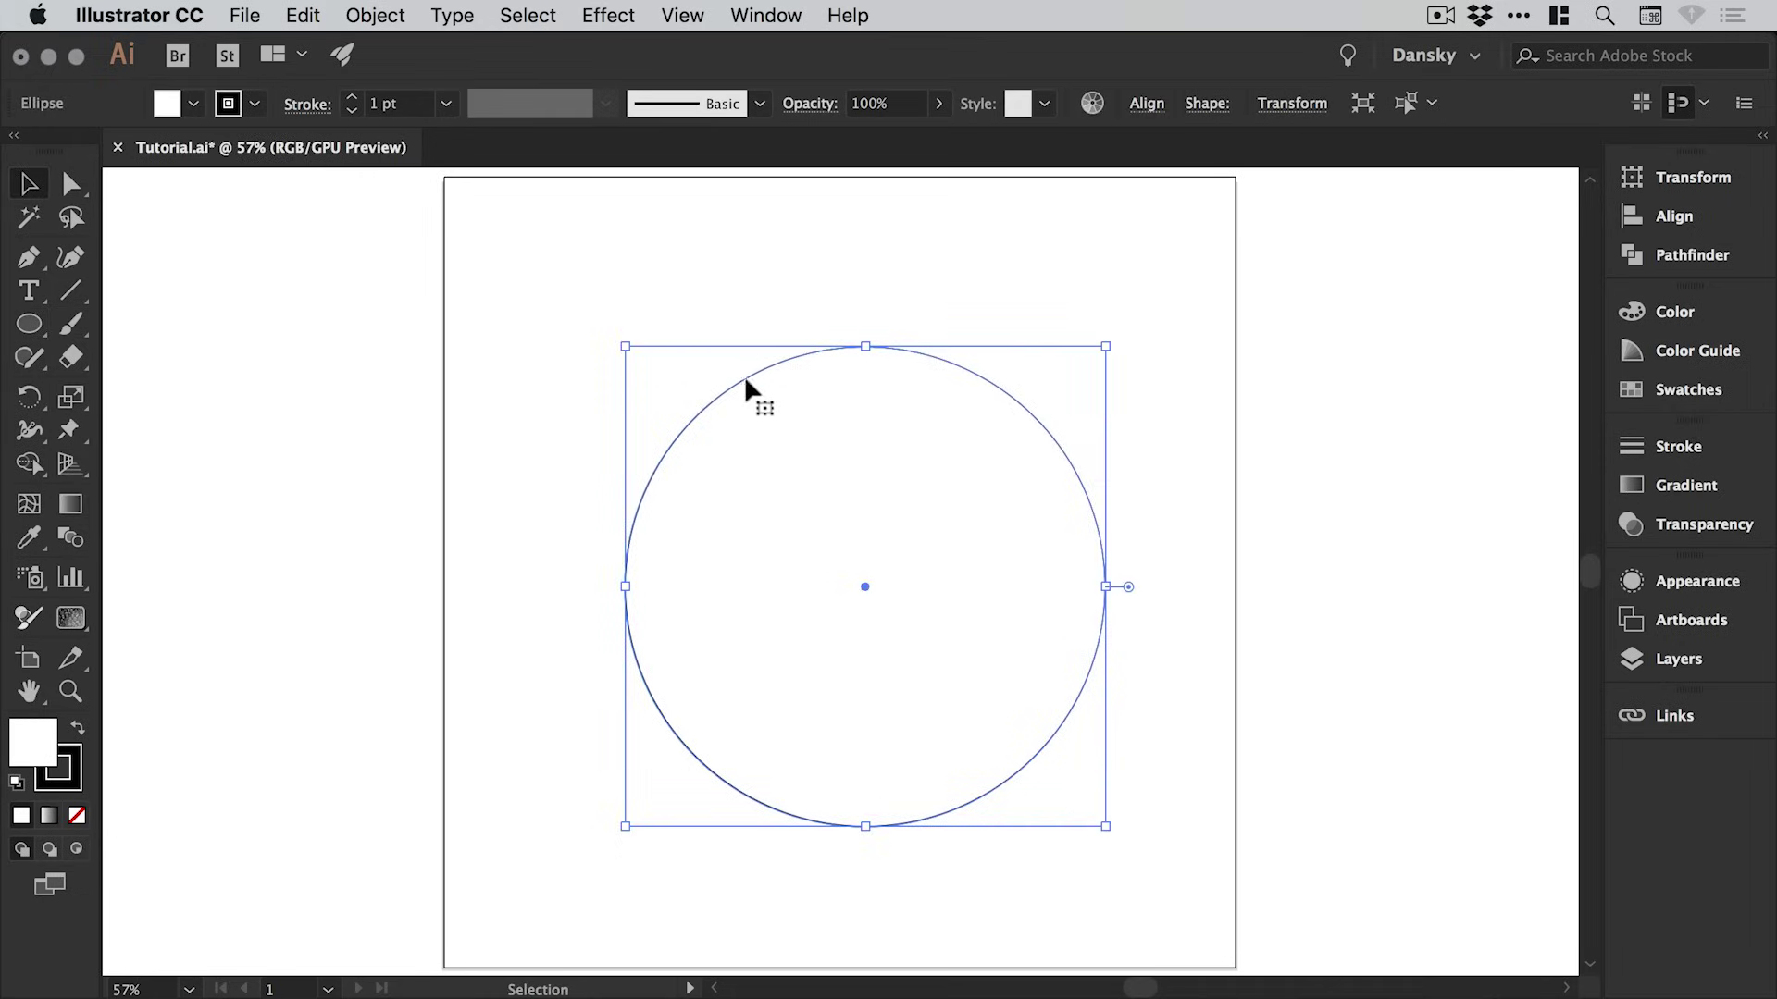
left_click_drag(747, 375, 724, 361)
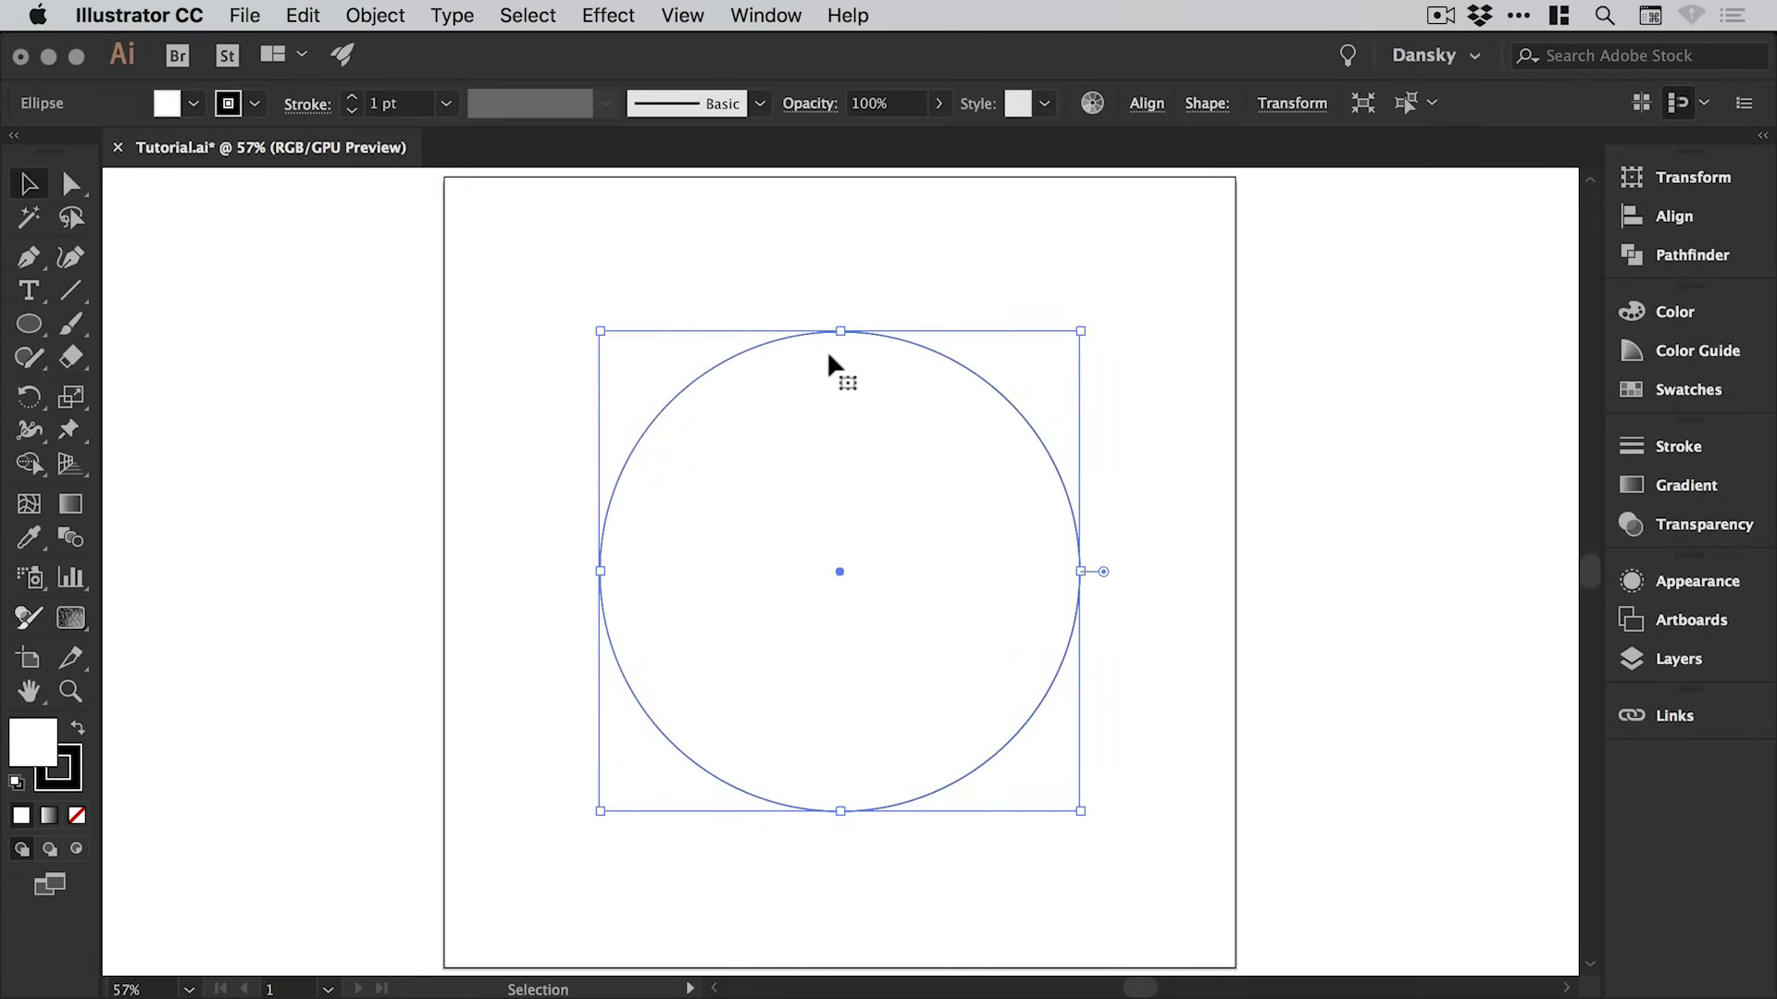
left_click(27, 296)
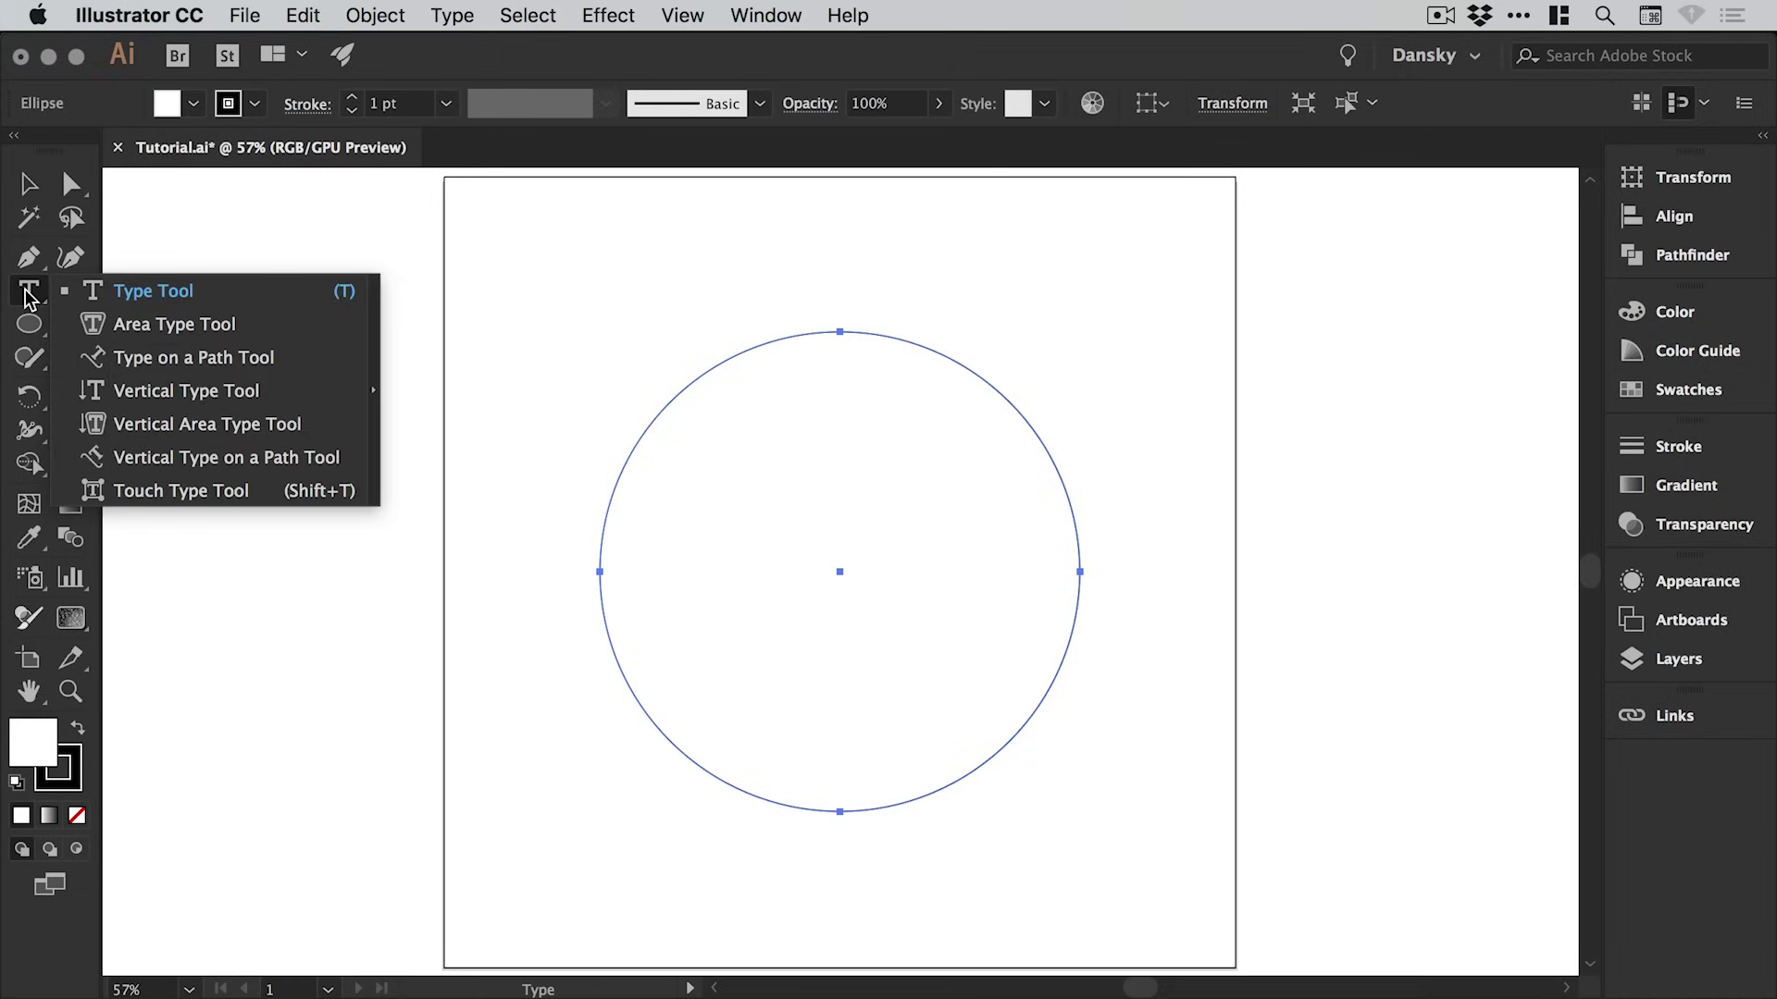
Step: Replace the placeholder on the circle's edge with the path text 'Type on a Path Tutorial'
left_click(162, 367)
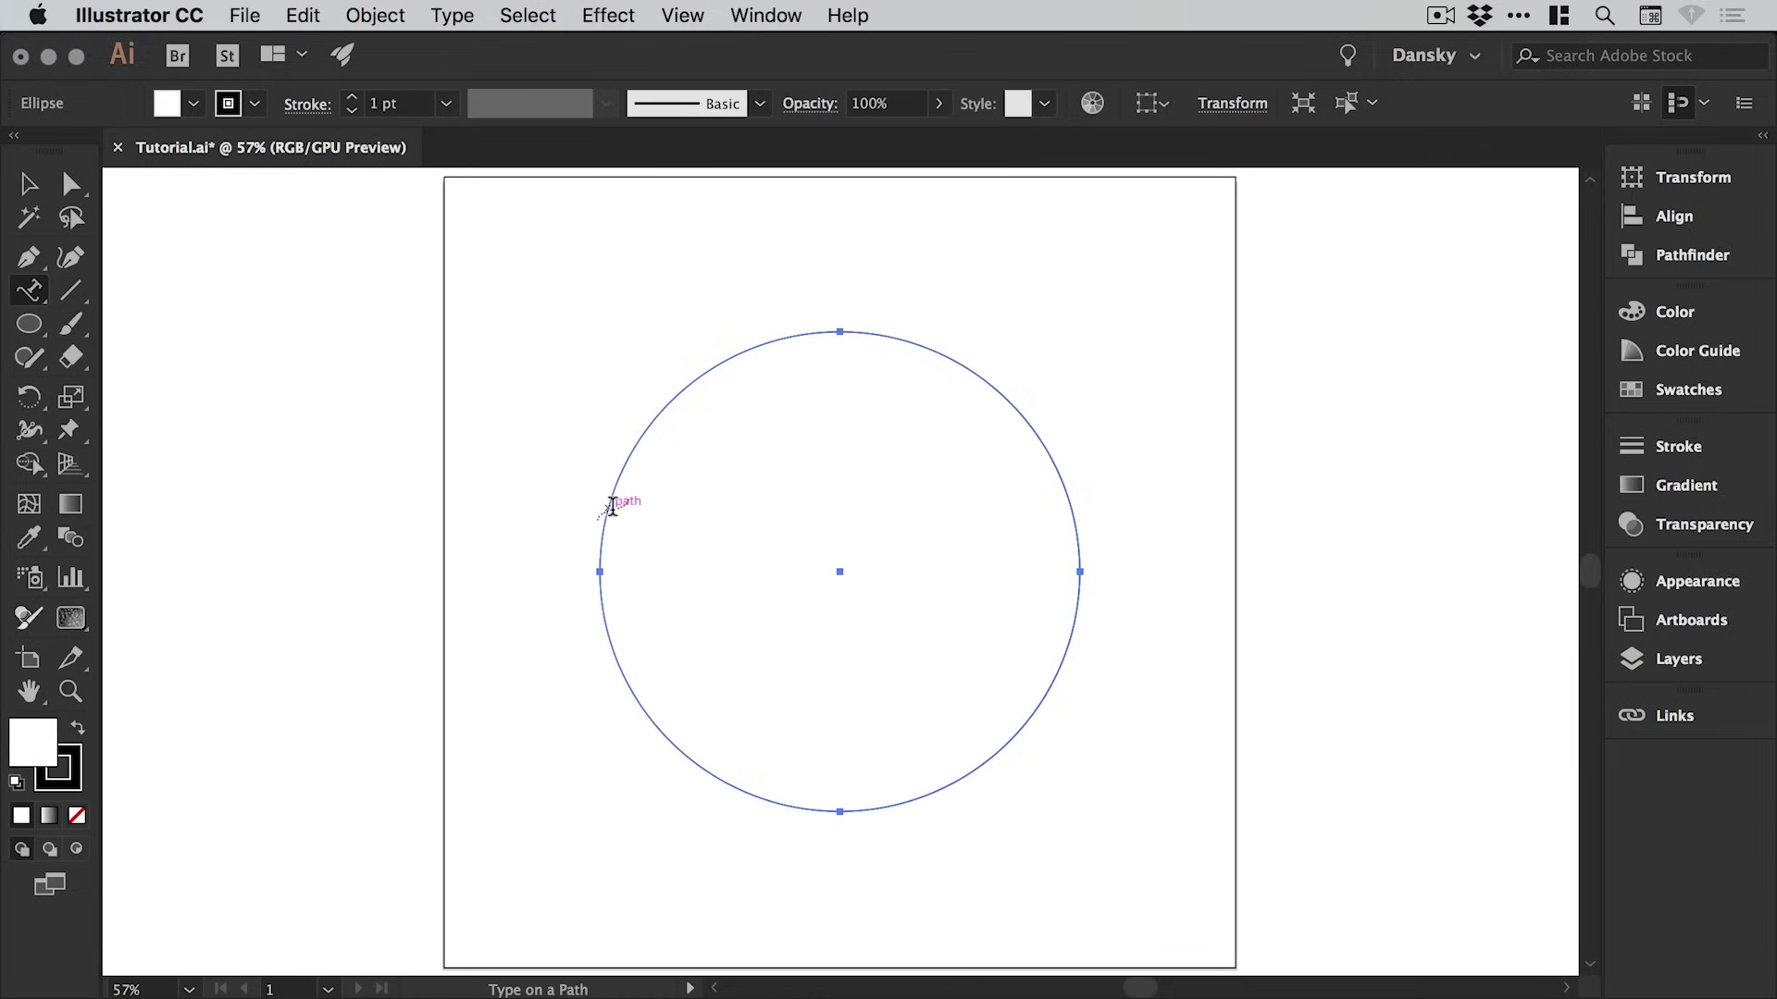
left_click(758, 337)
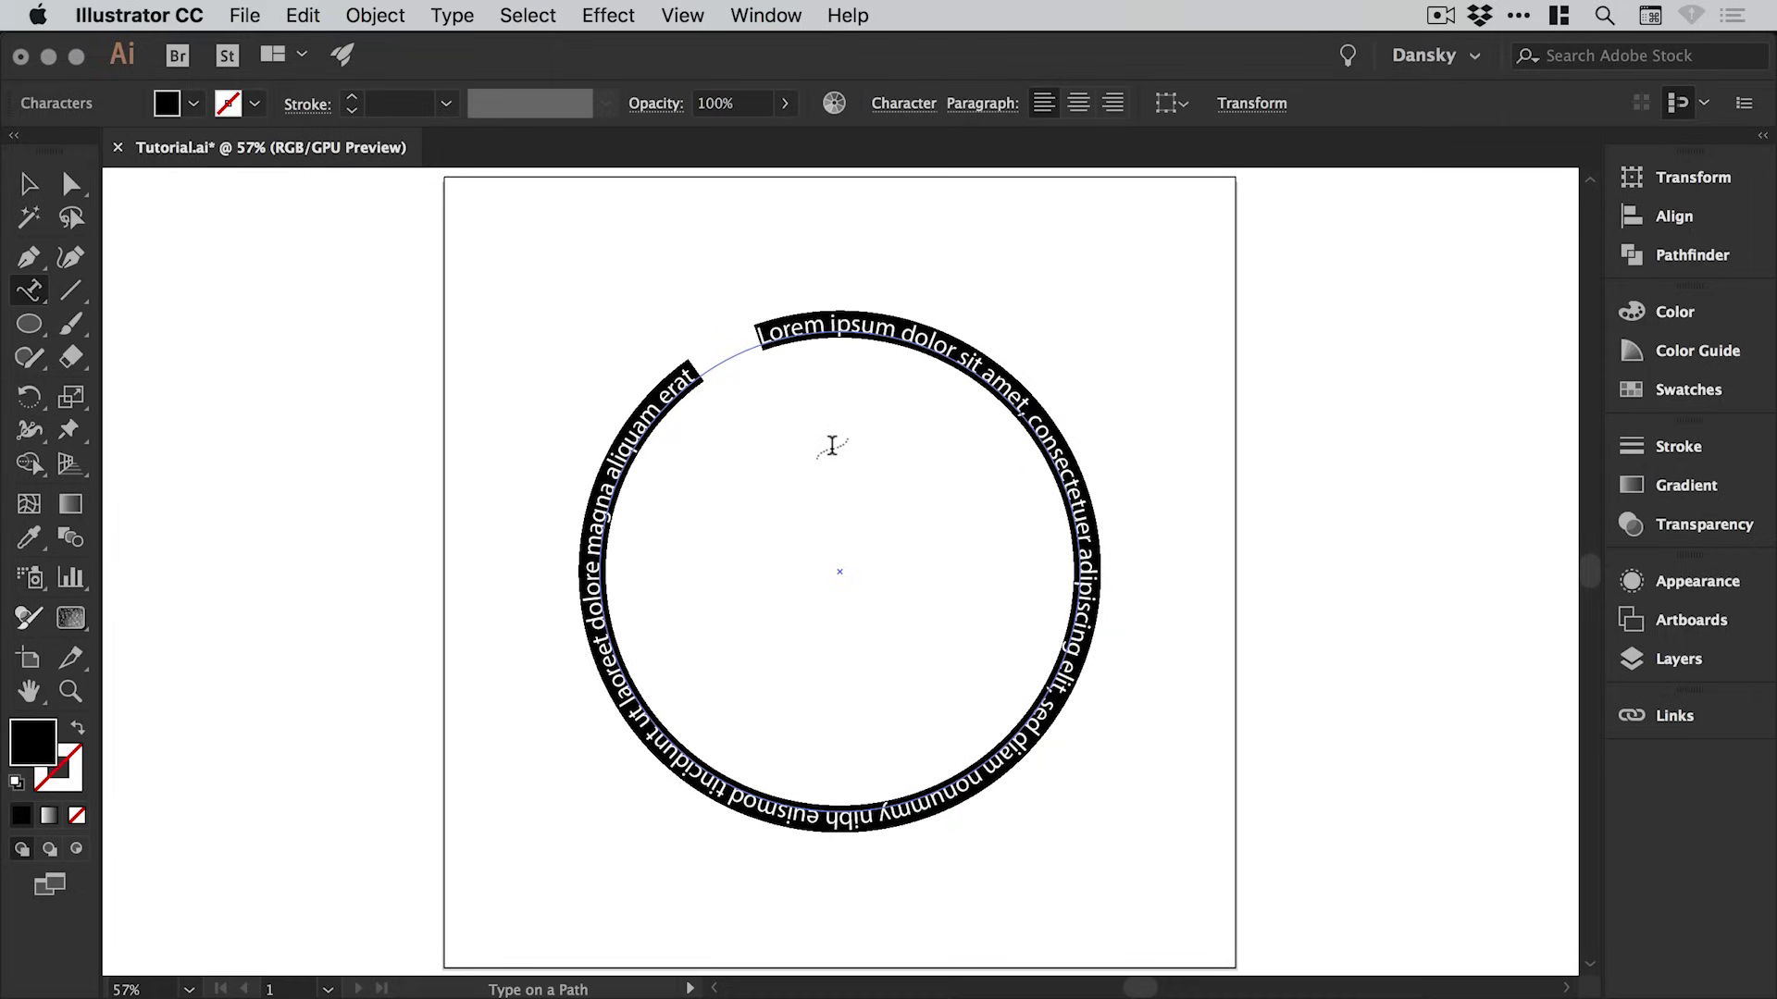
key("BackSpace")
type("Type on a")
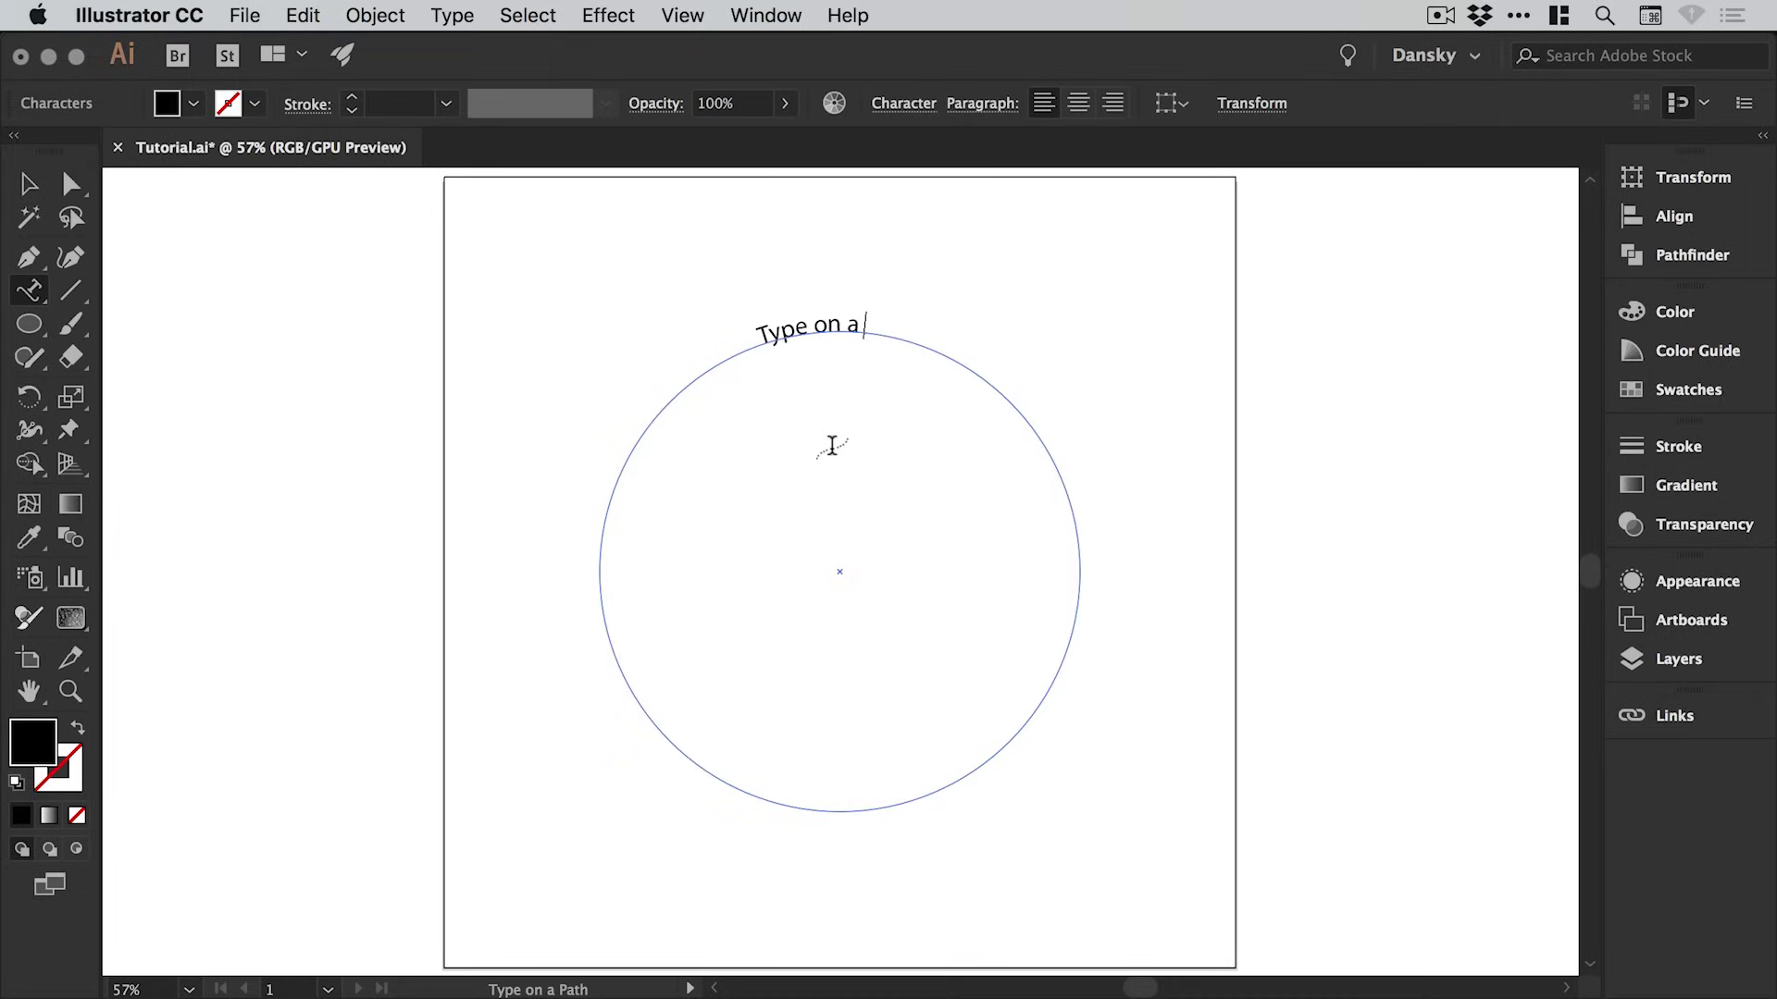
type("Path Tutorial")
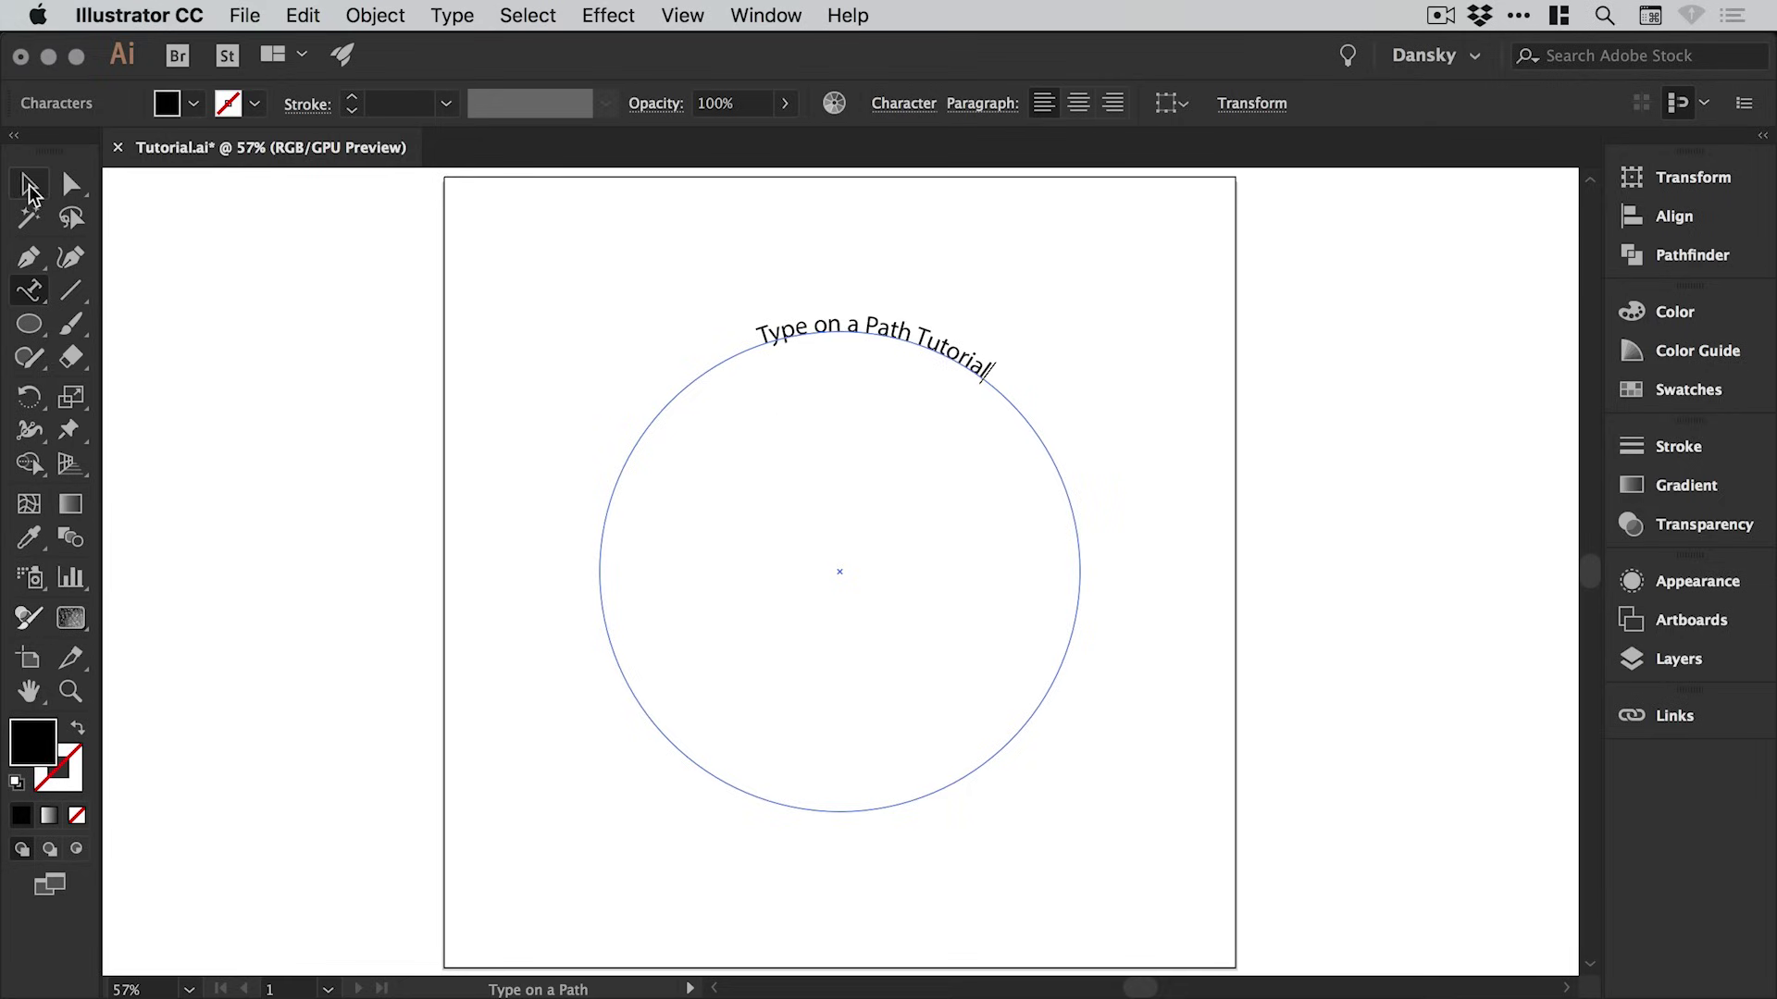
Step: Zoom in on the top of the circle and select the entire curved title
left_click(28, 185)
key("z")
left_click_drag(457, 247, 1085, 585)
left_click(28, 289)
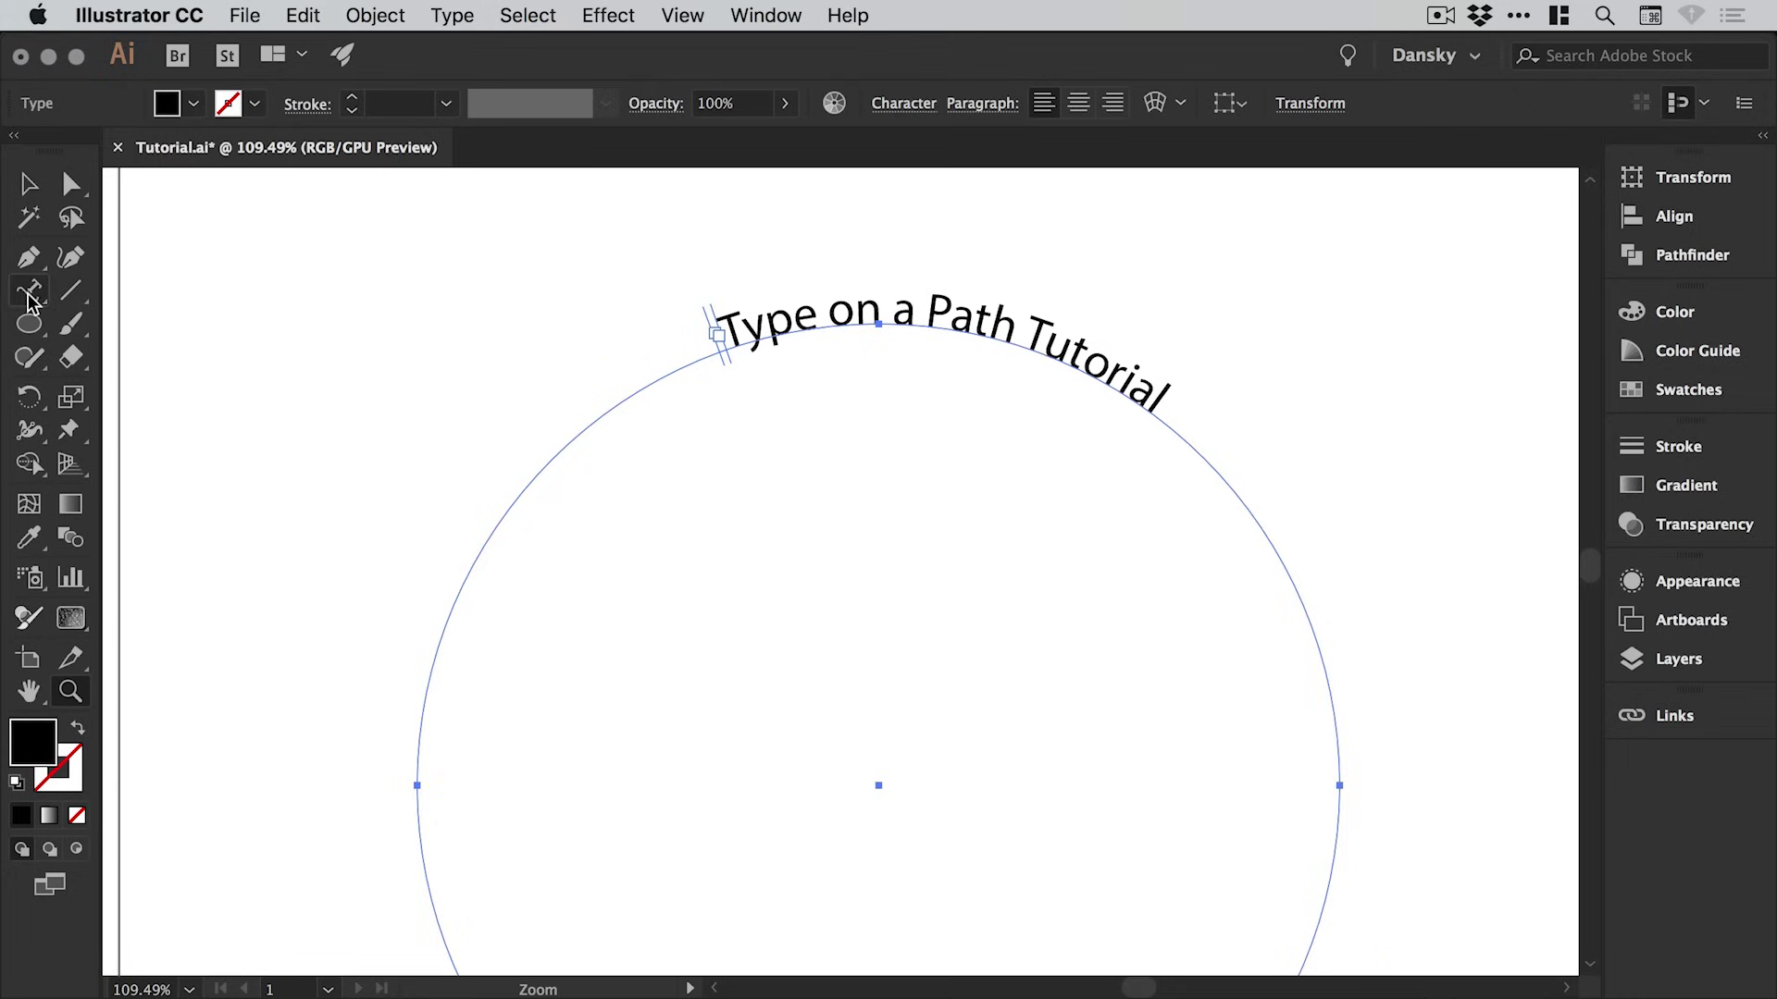
left_click_drag(1167, 405, 692, 296)
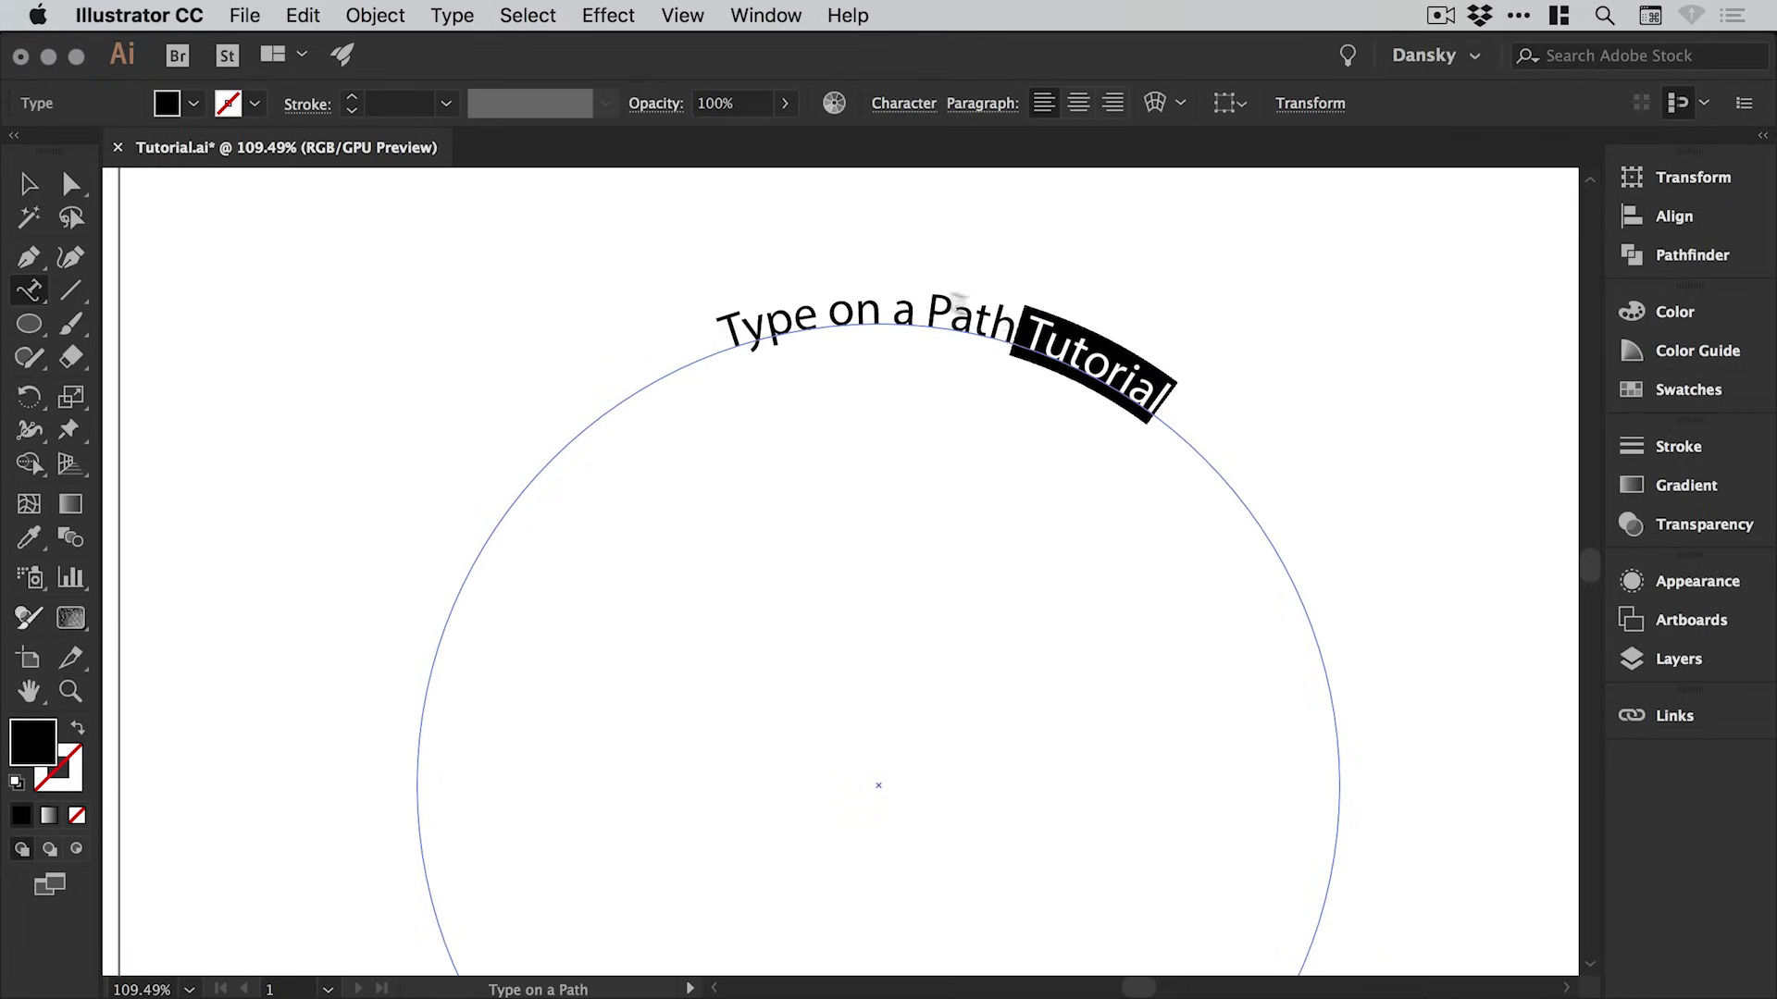
triple_click(726, 328)
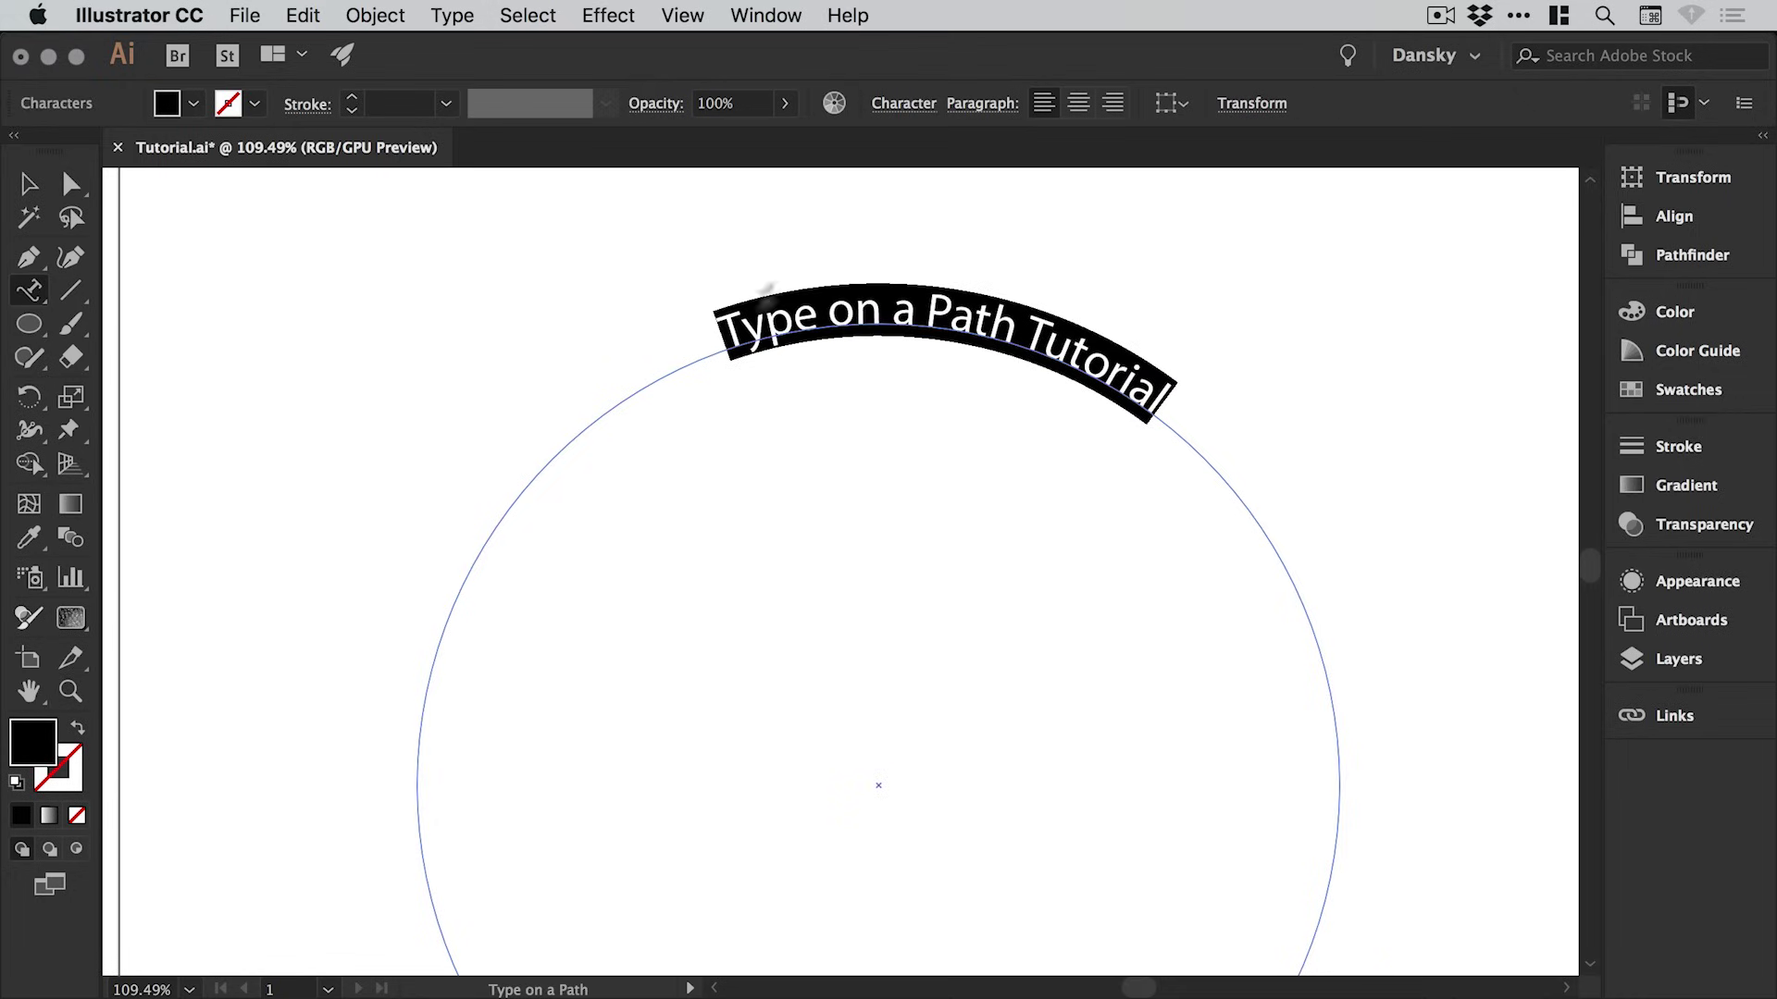
Step: Set the title to 71 pt Myriad Pro Semibold and center-align it on the path
left_click(905, 103)
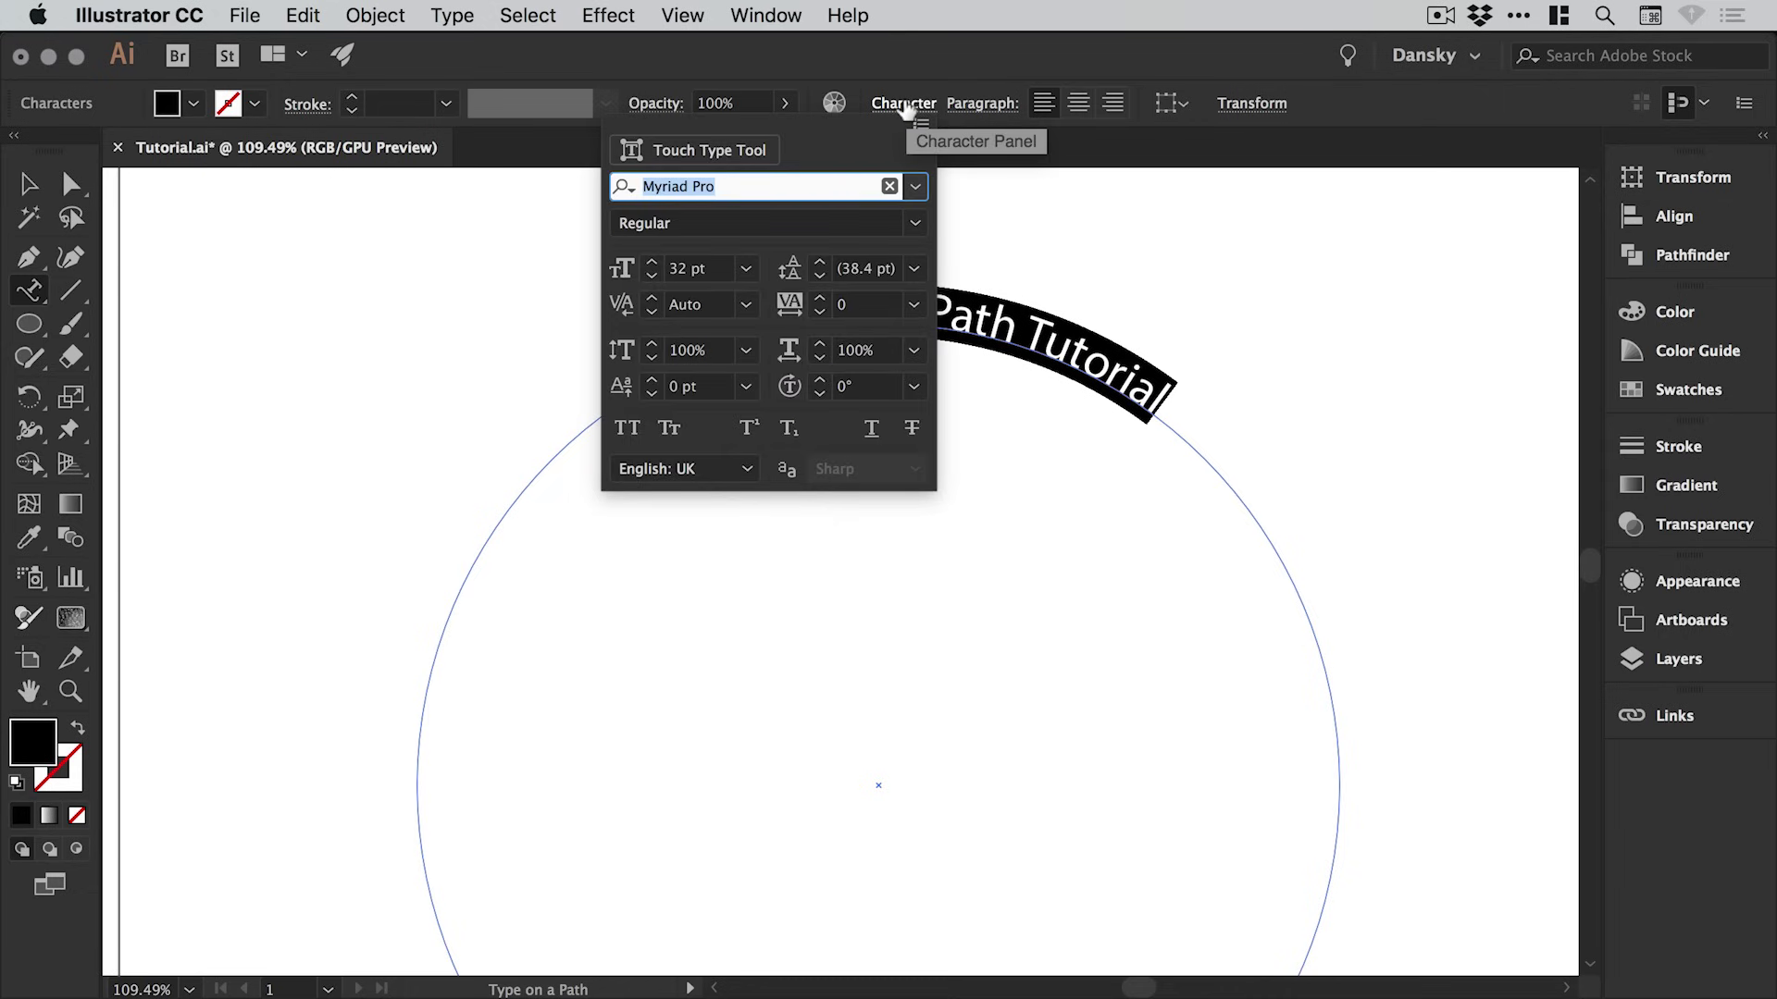
left_click(653, 264)
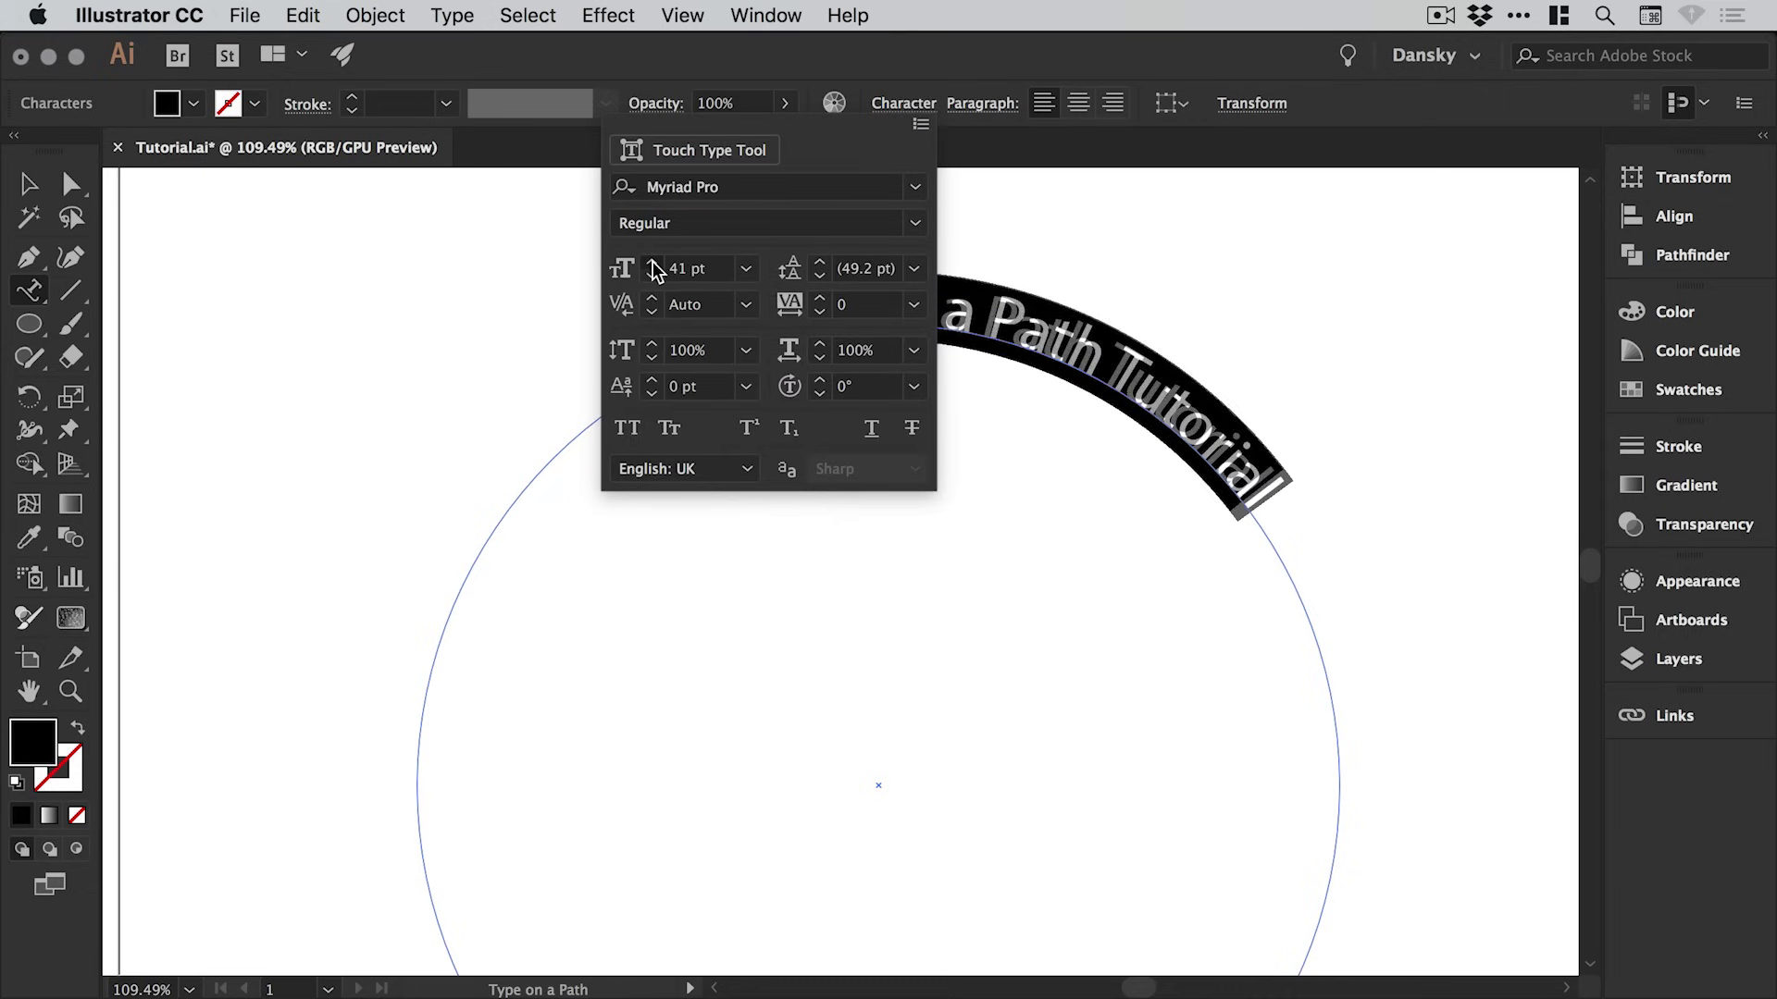
left_click(653, 268)
left_click(915, 224)
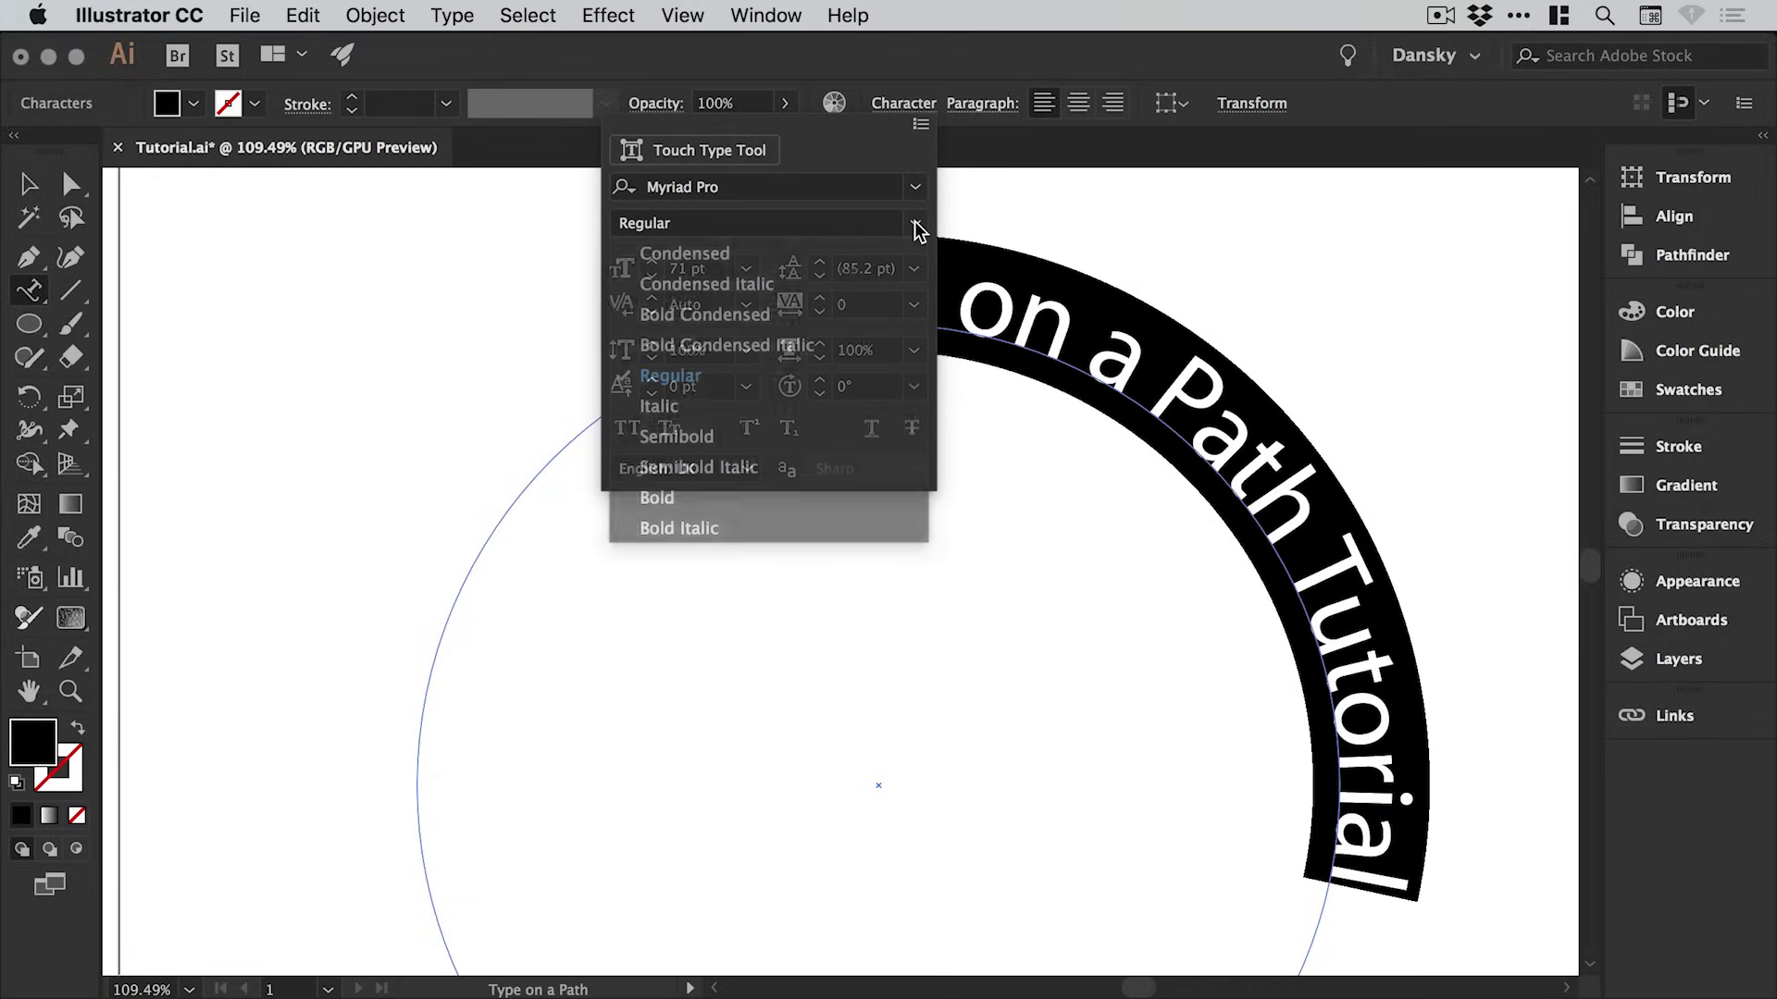
left_click(879, 437)
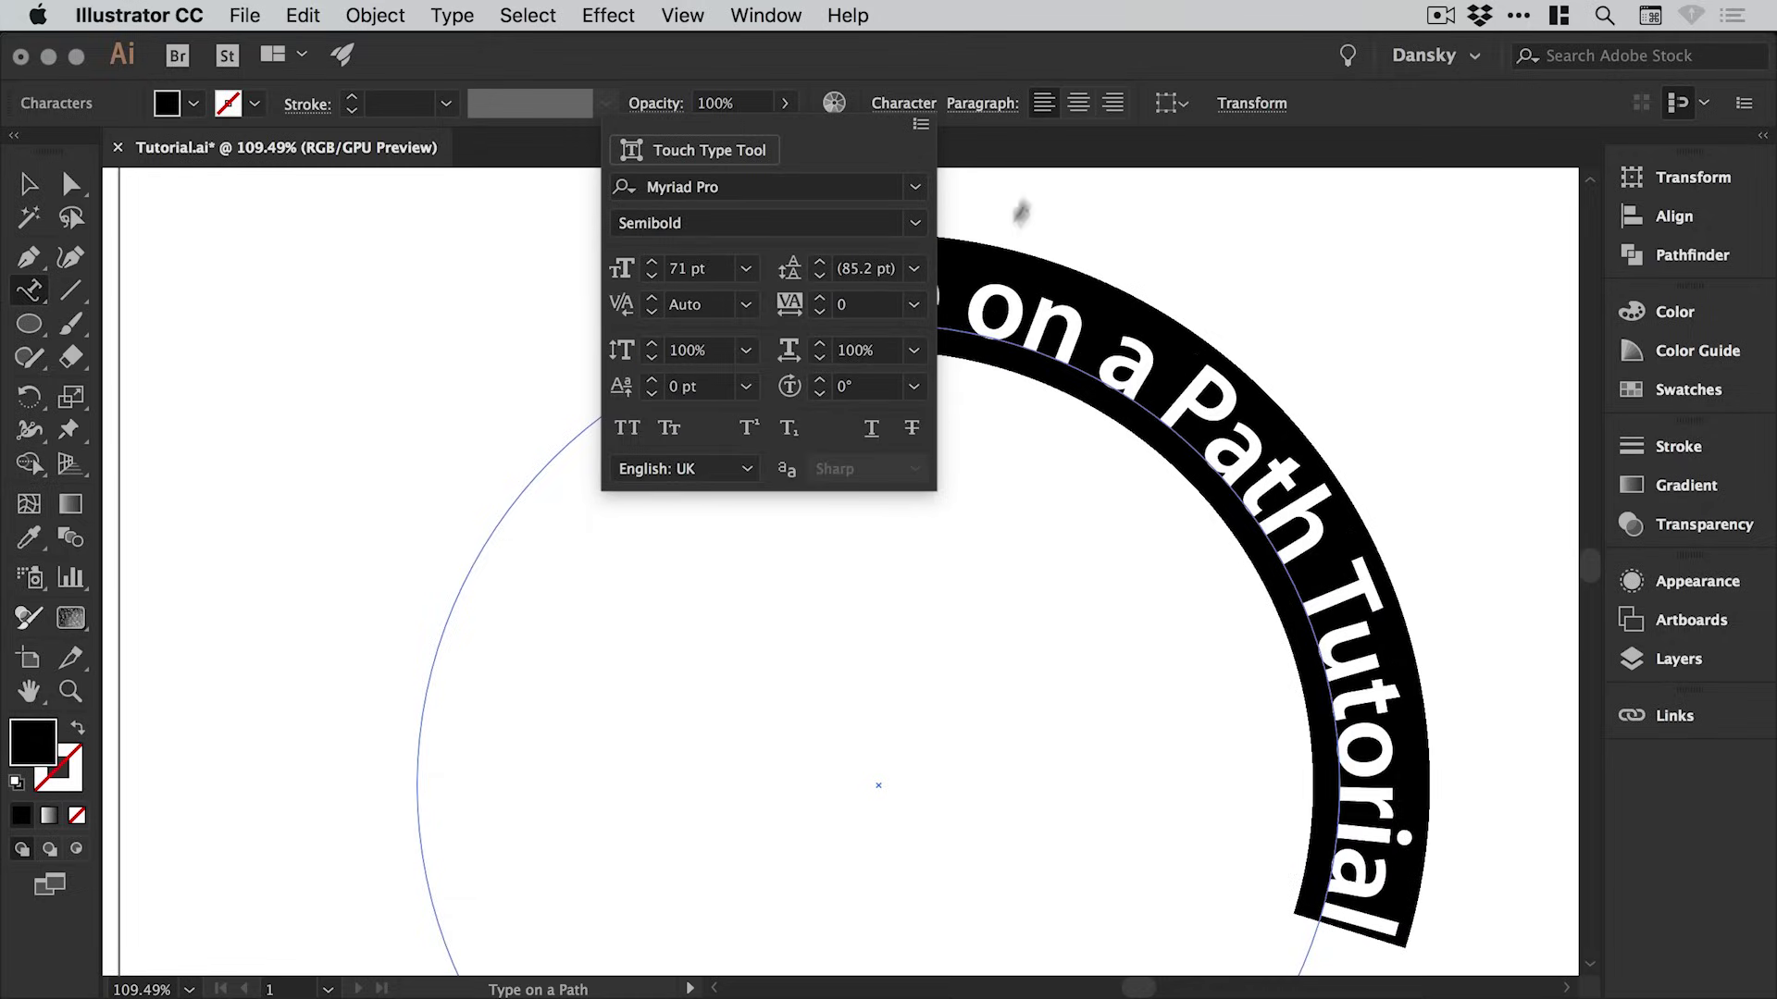
left_click(1078, 103)
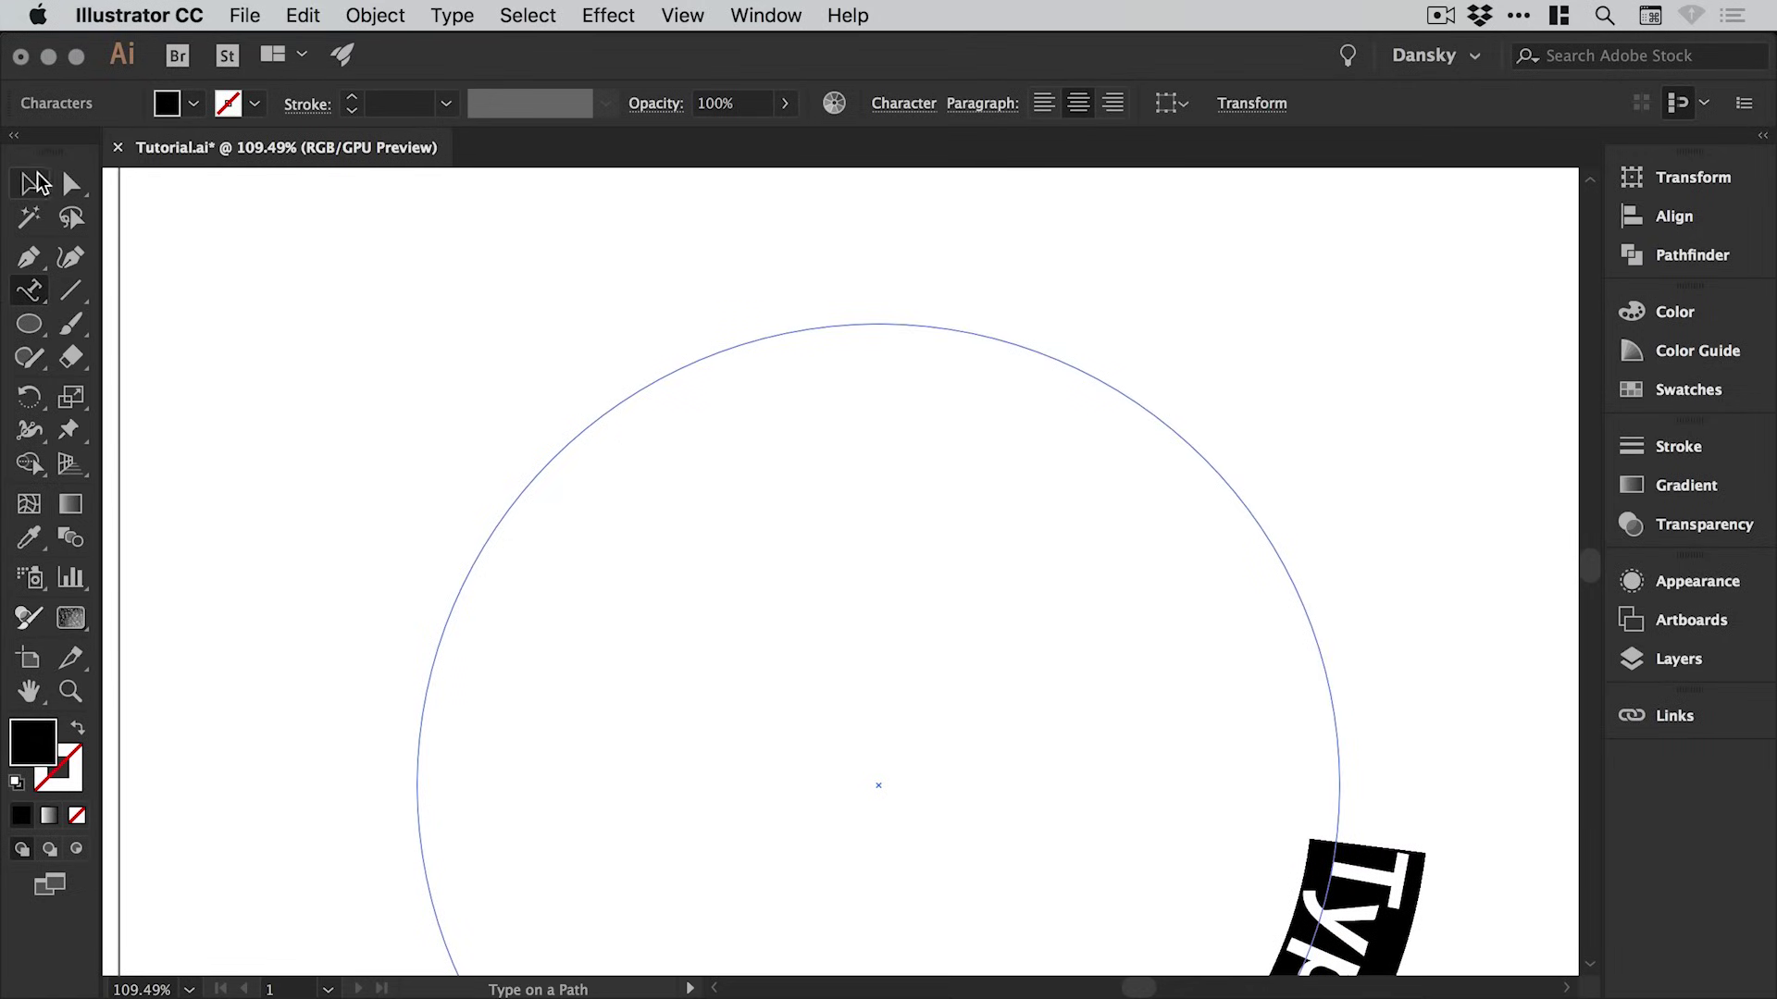
Step: Zoom out to 66.67% to see the whole circle, then switch to Direct Selection
left_click(28, 185)
key("super+minus")
key("super+minus")
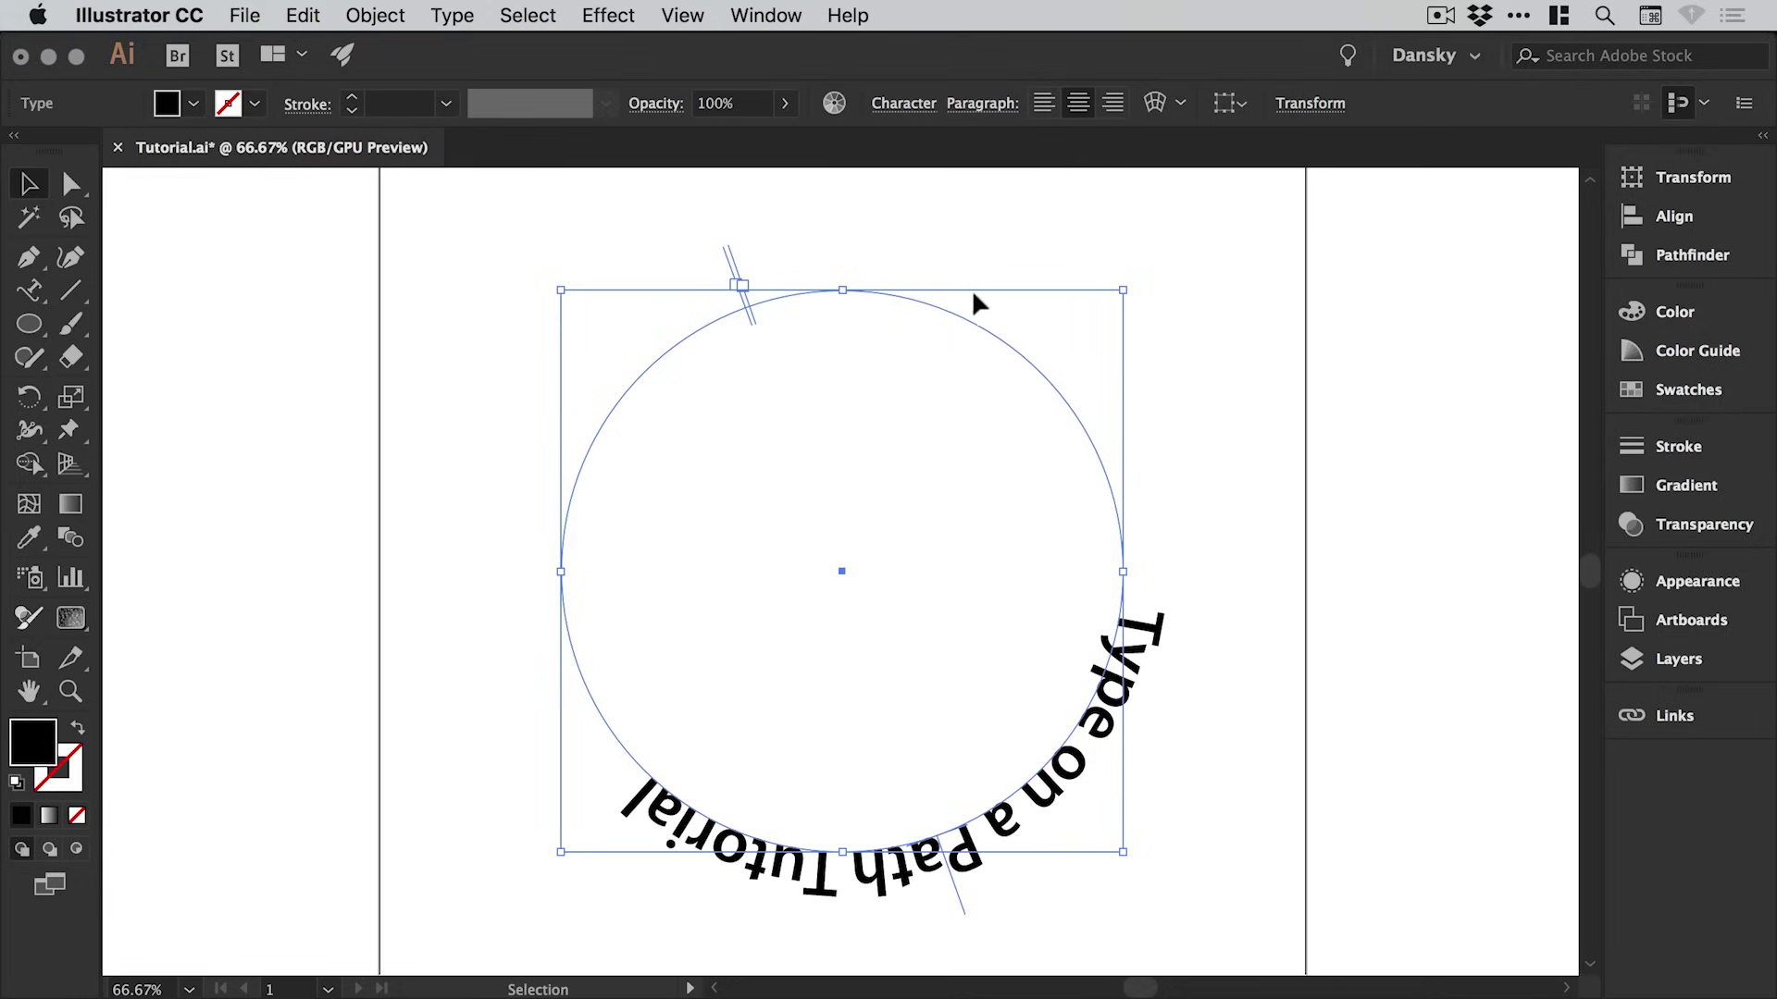
left_click(72, 183)
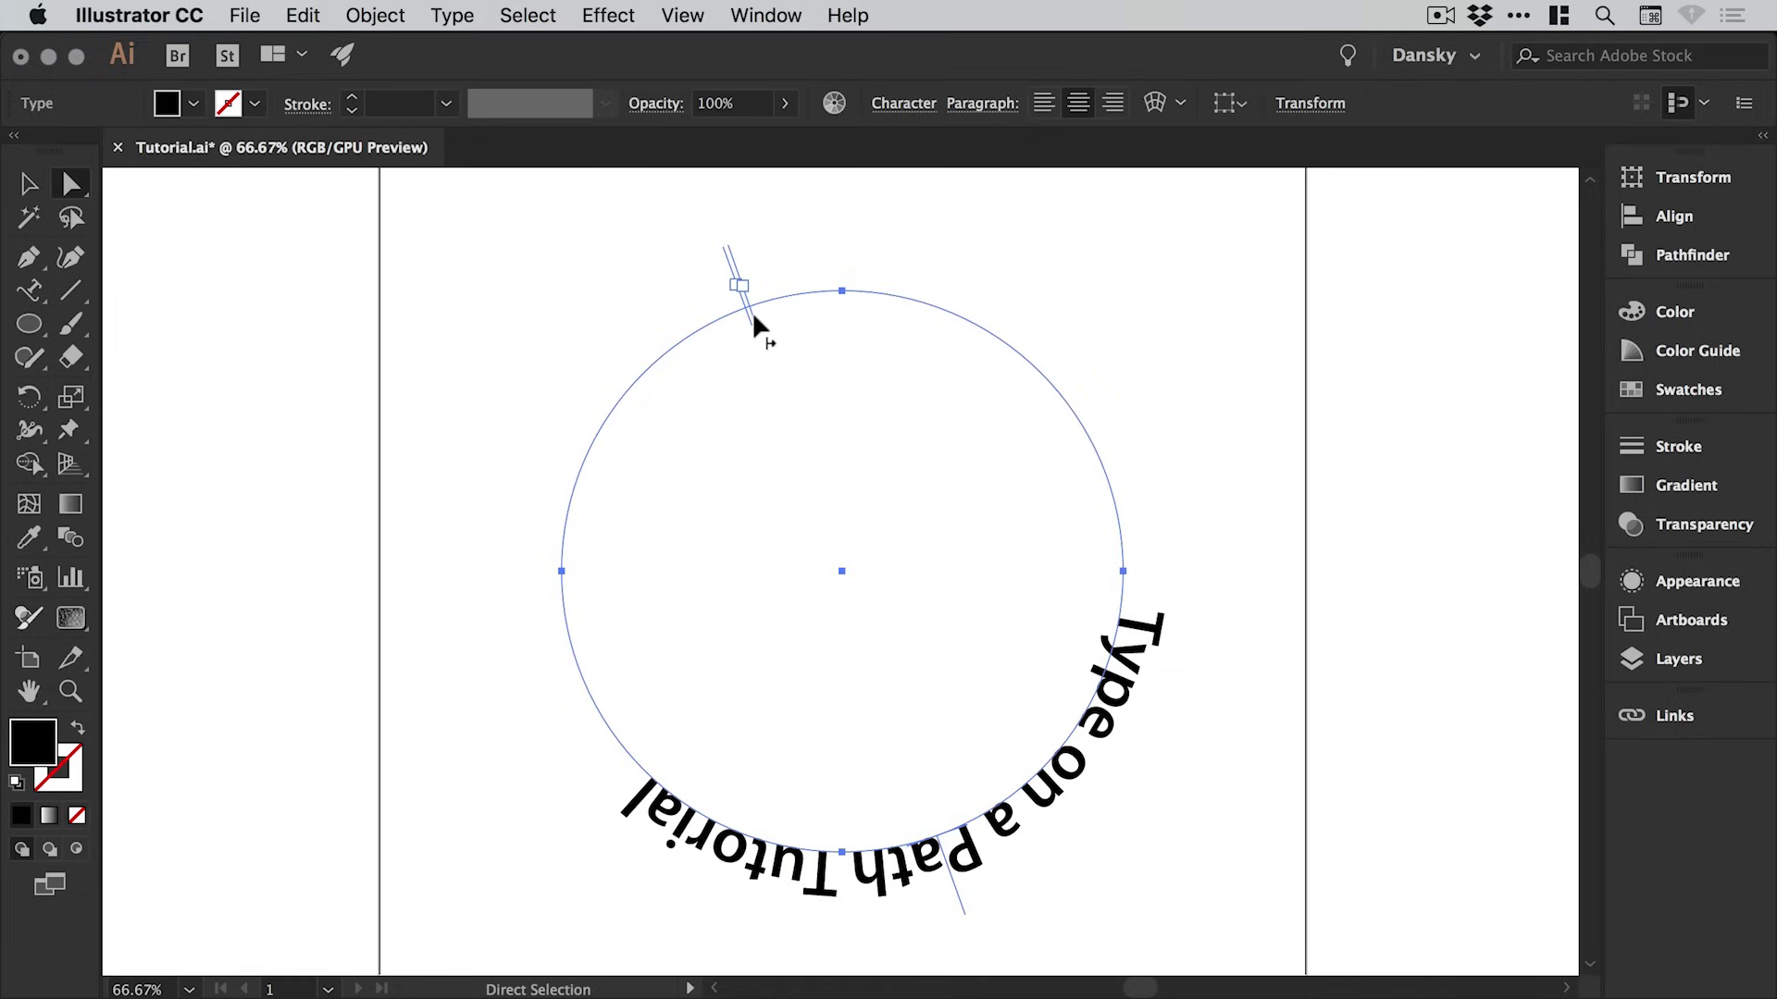
Step: Drag the text's start bracket to the circle's left and its end bracket up the right side
mouse_move(749, 316)
left_mouse_down()
mouse_move(640, 658)
mouse_move(916, 837)
left_mouse_up()
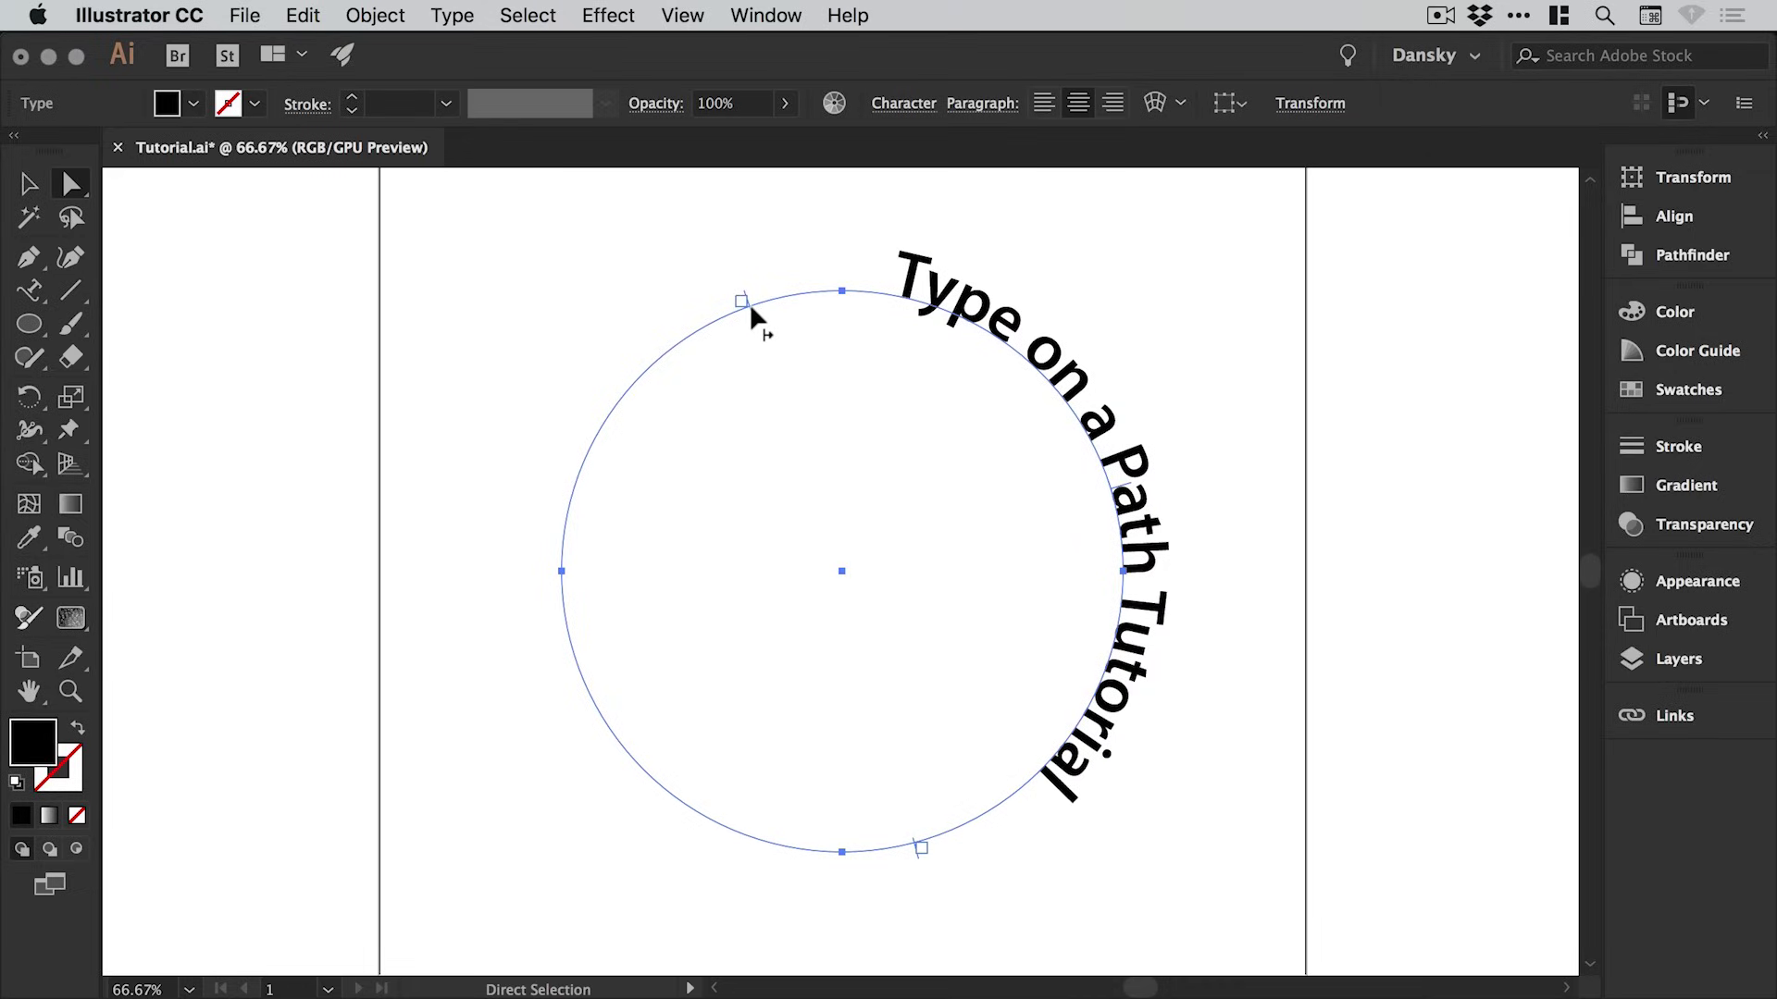
mouse_move(749, 303)
left_mouse_down()
mouse_move(608, 490)
mouse_move(595, 569)
left_mouse_up()
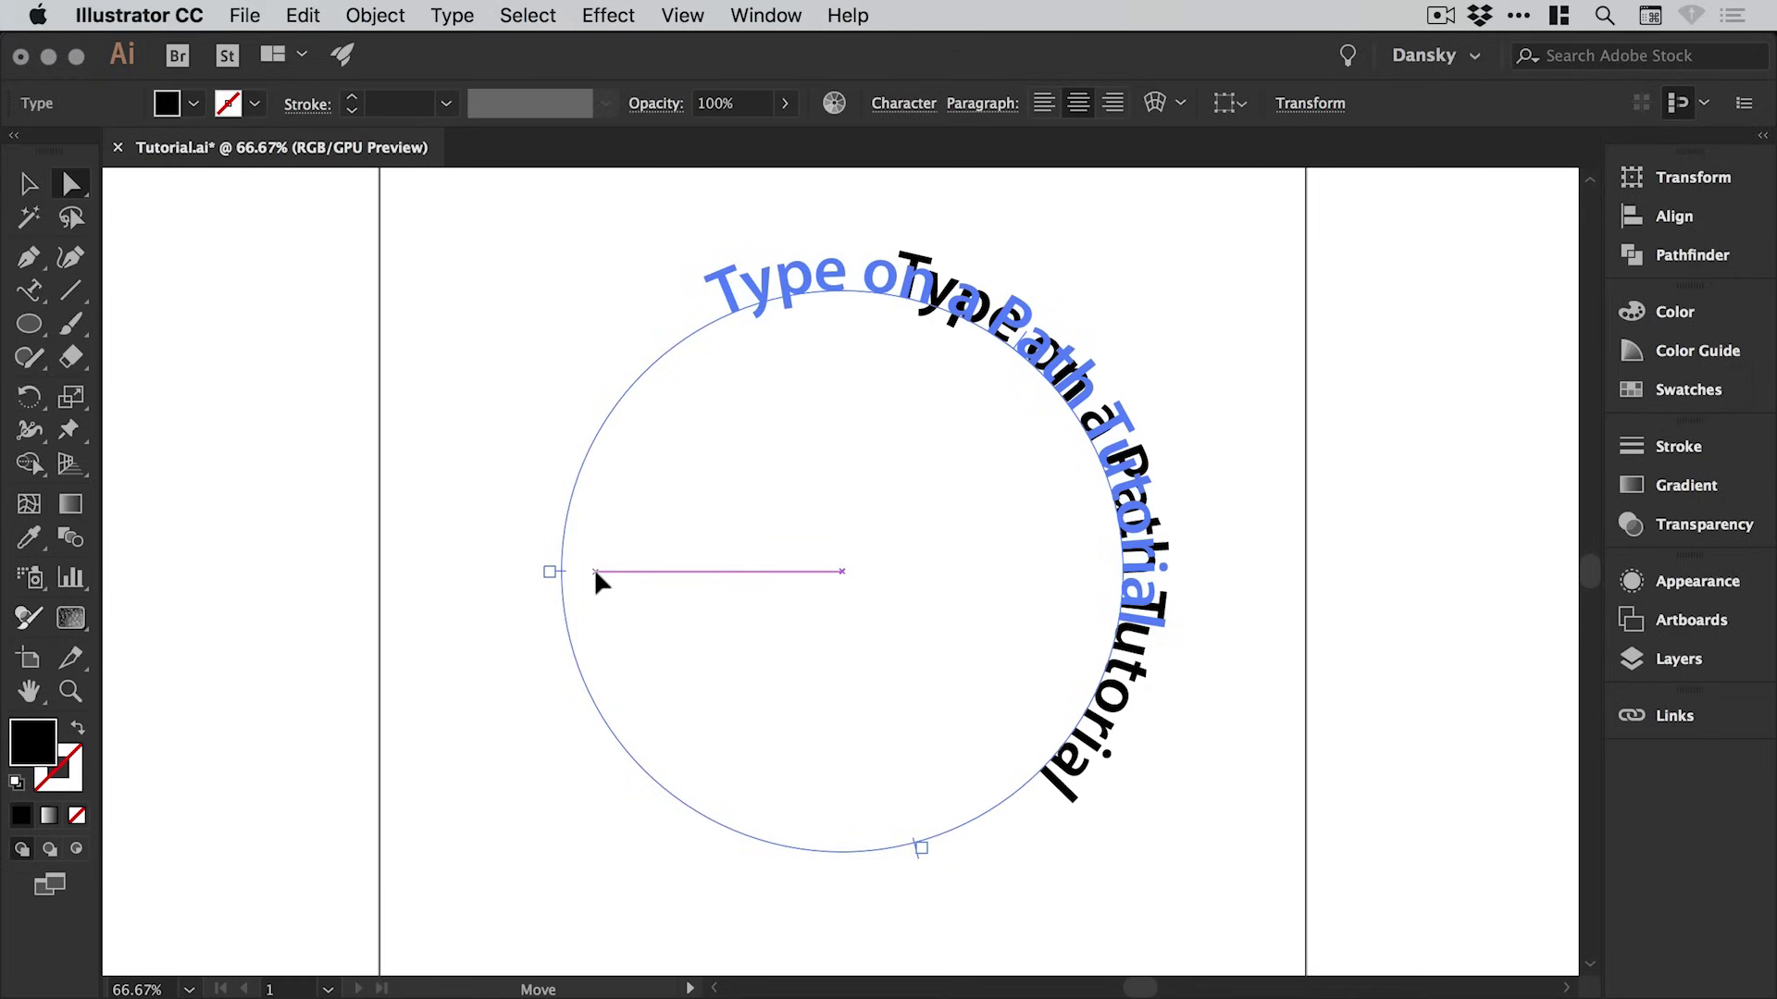
left_click_drag(595, 571, 595, 571)
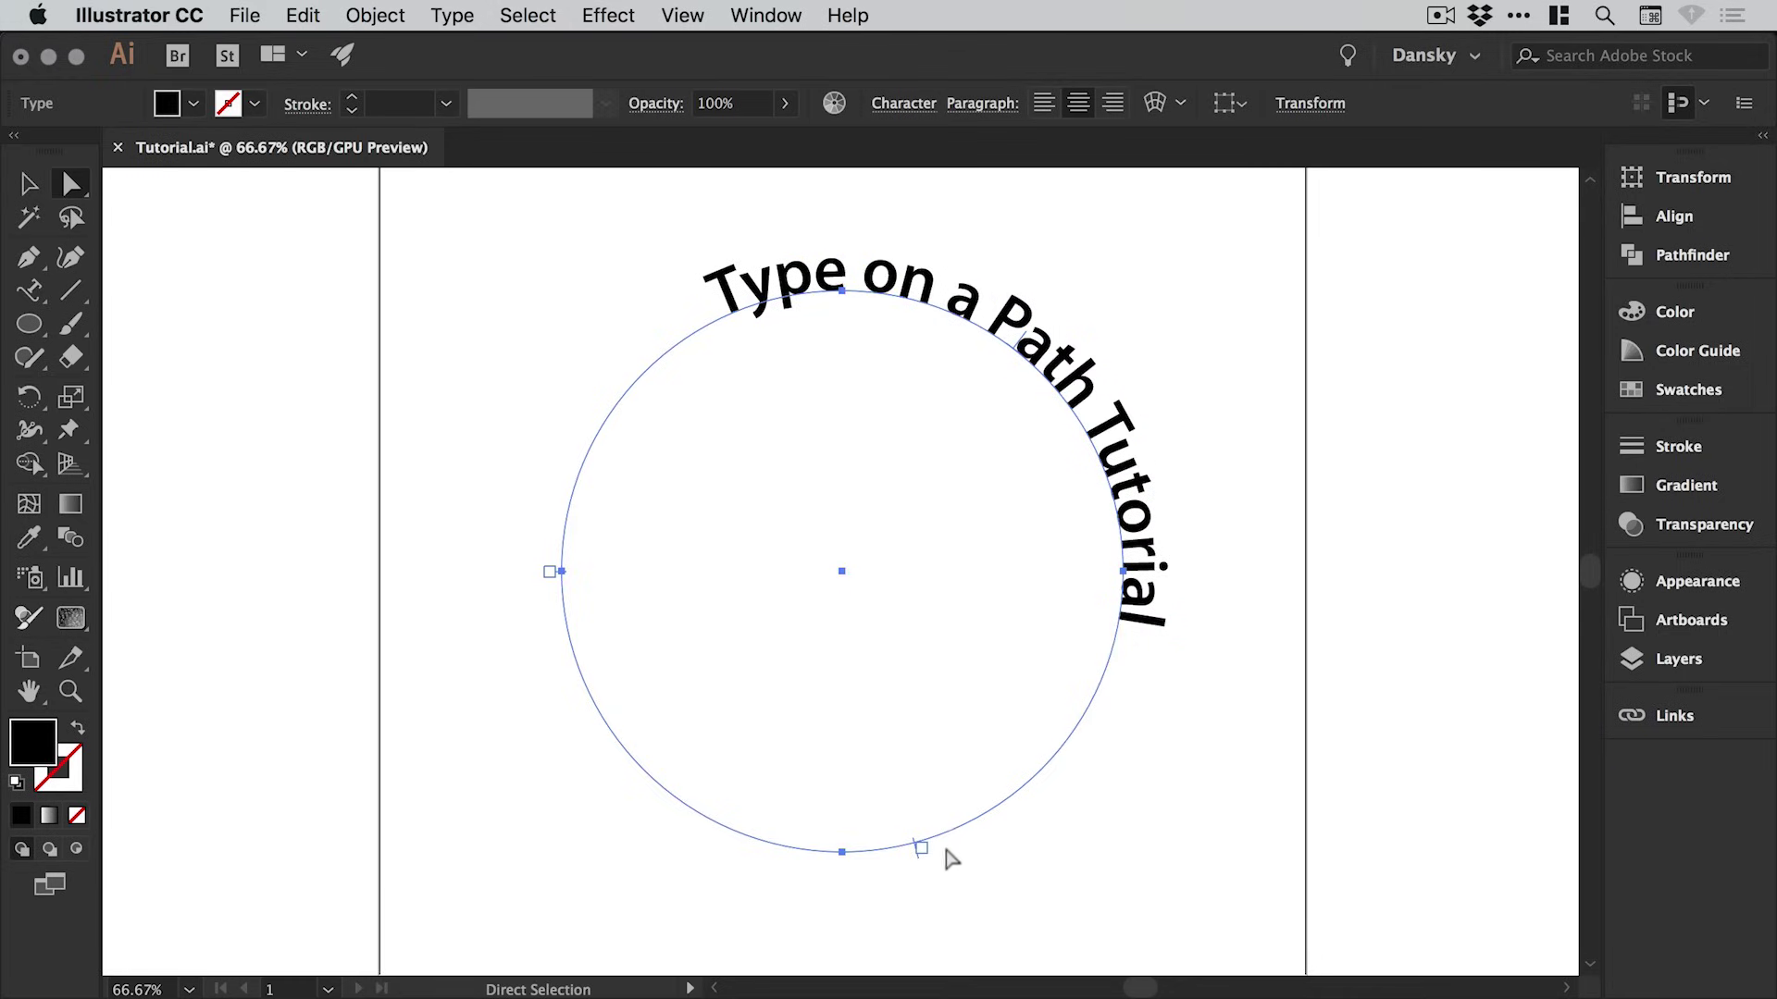
mouse_move(916, 857)
left_mouse_down()
mouse_move(1129, 639)
mouse_move(1133, 571)
left_mouse_up()
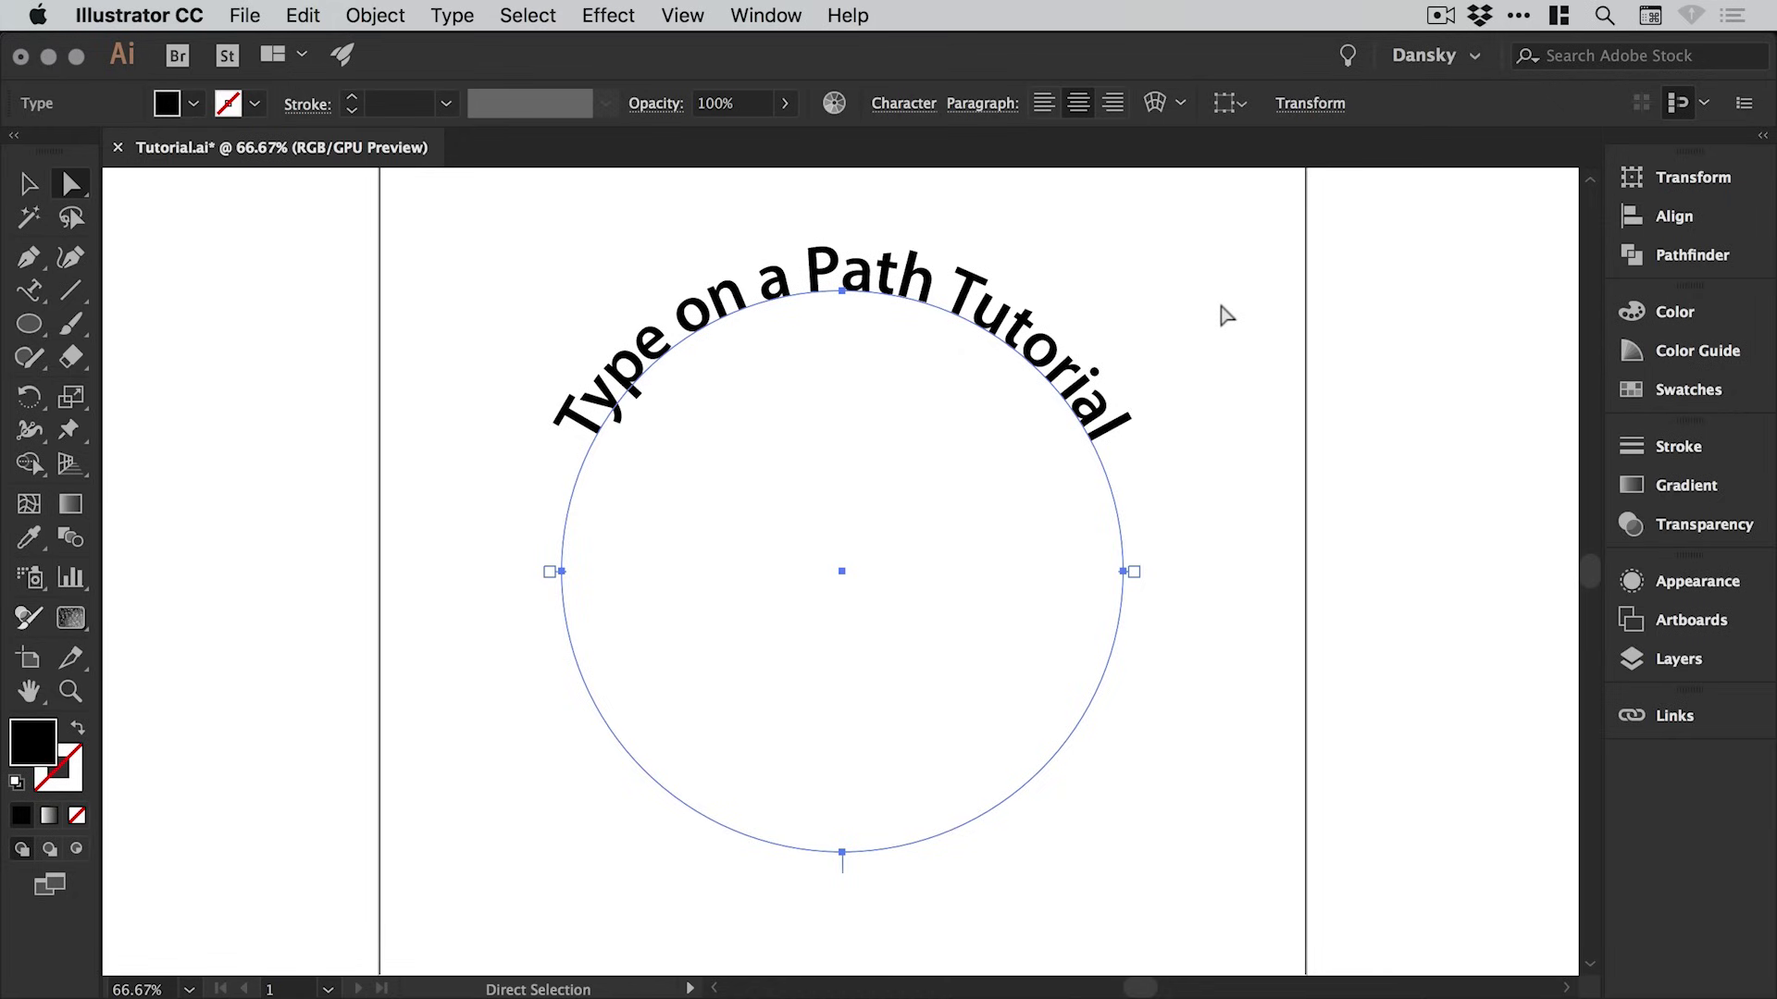
Step: Reduce the title to 68 pt and right-align it so it ends at the circle's right side
left_click(914, 105)
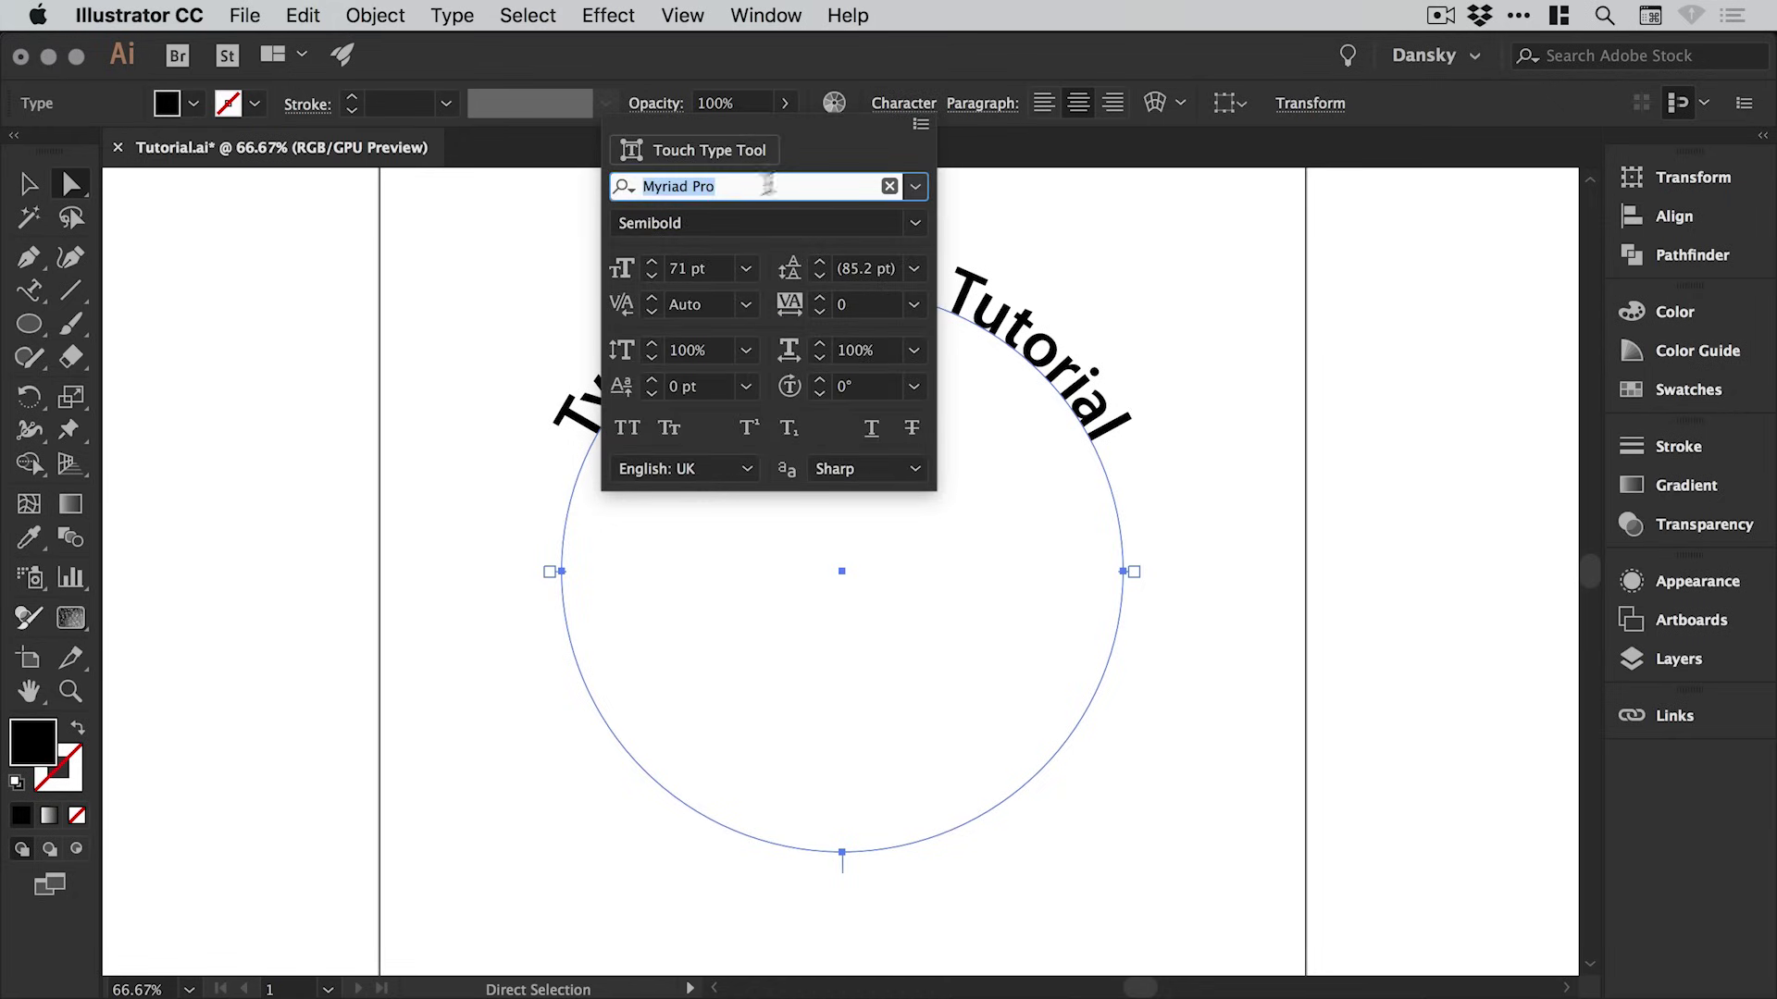
left_click(651, 262)
left_click(651, 262)
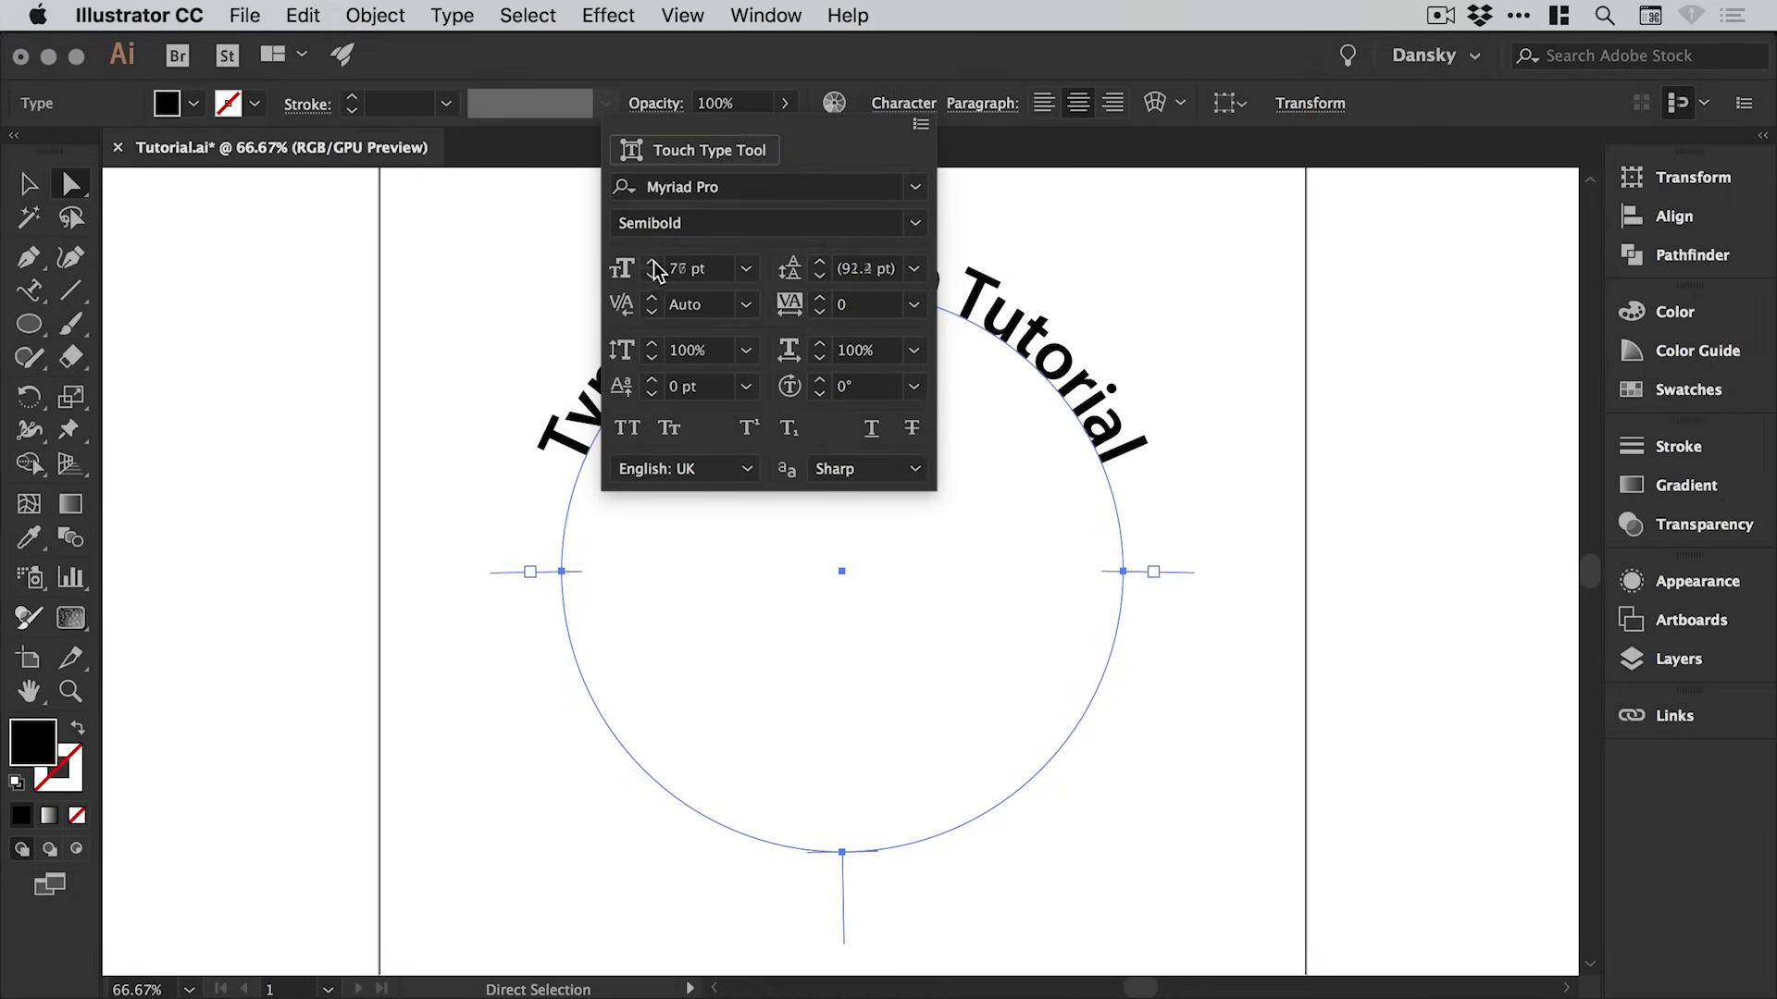
left_click(651, 262)
left_click(651, 262)
left_click(651, 278)
left_click(651, 279)
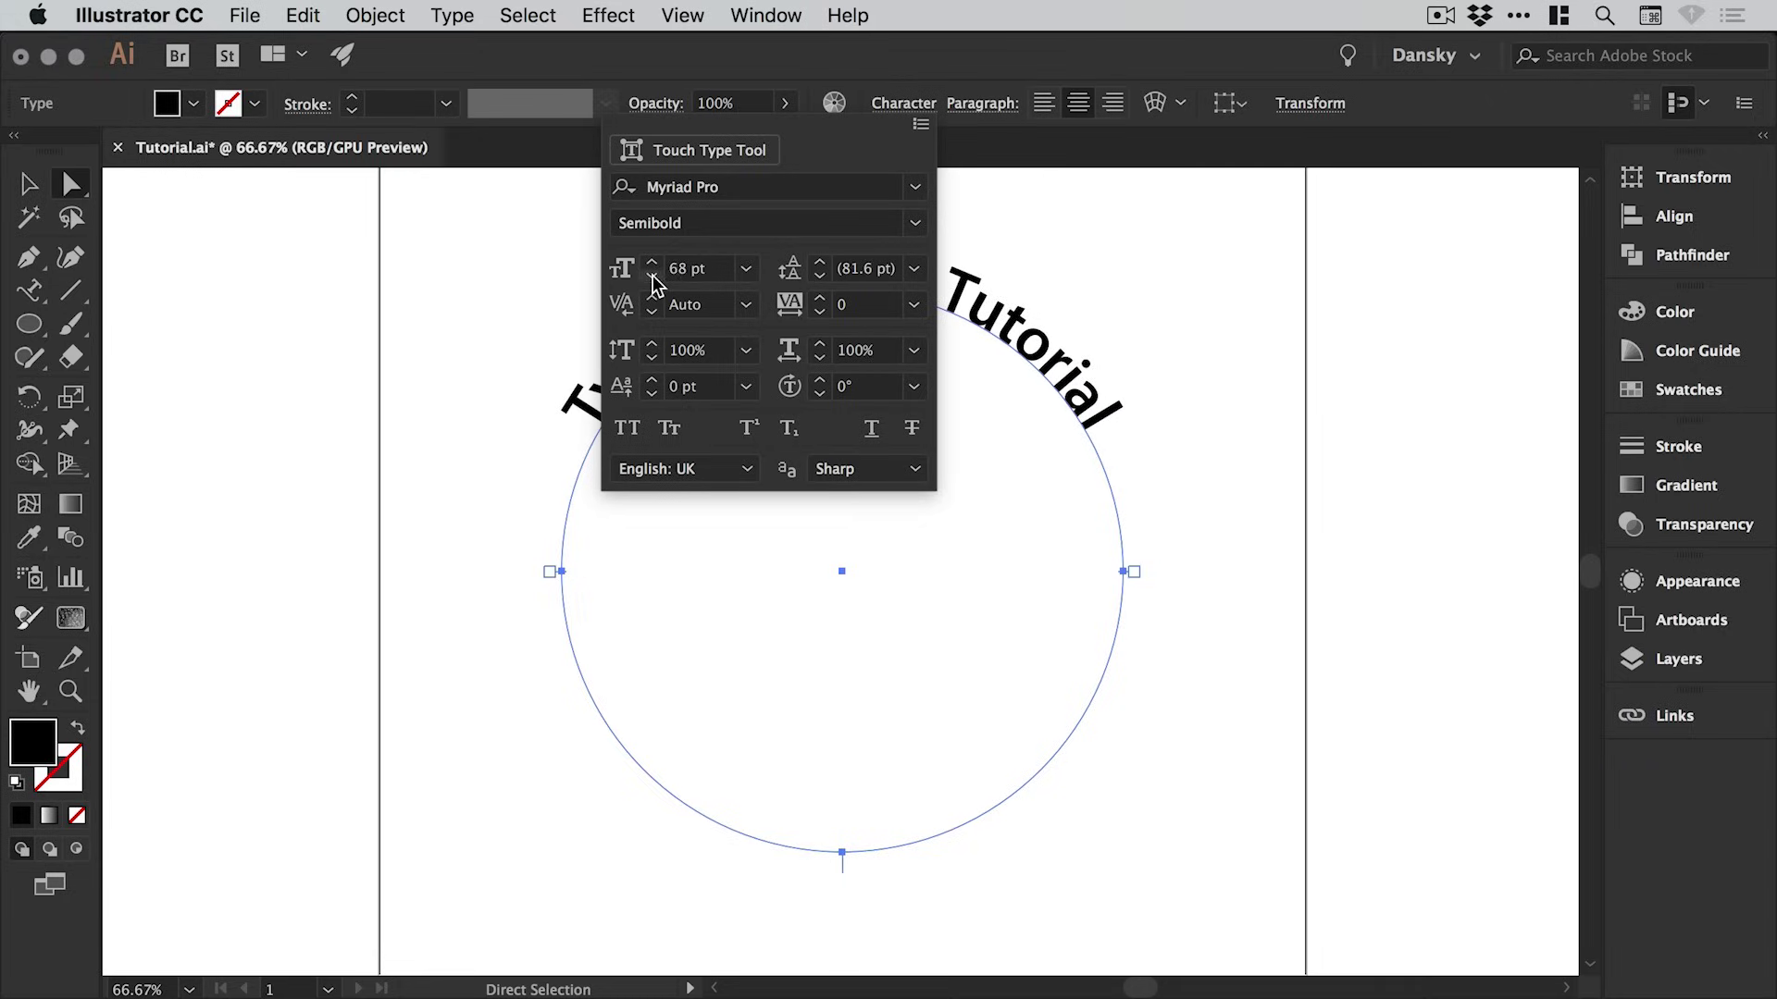
left_click(1217, 276)
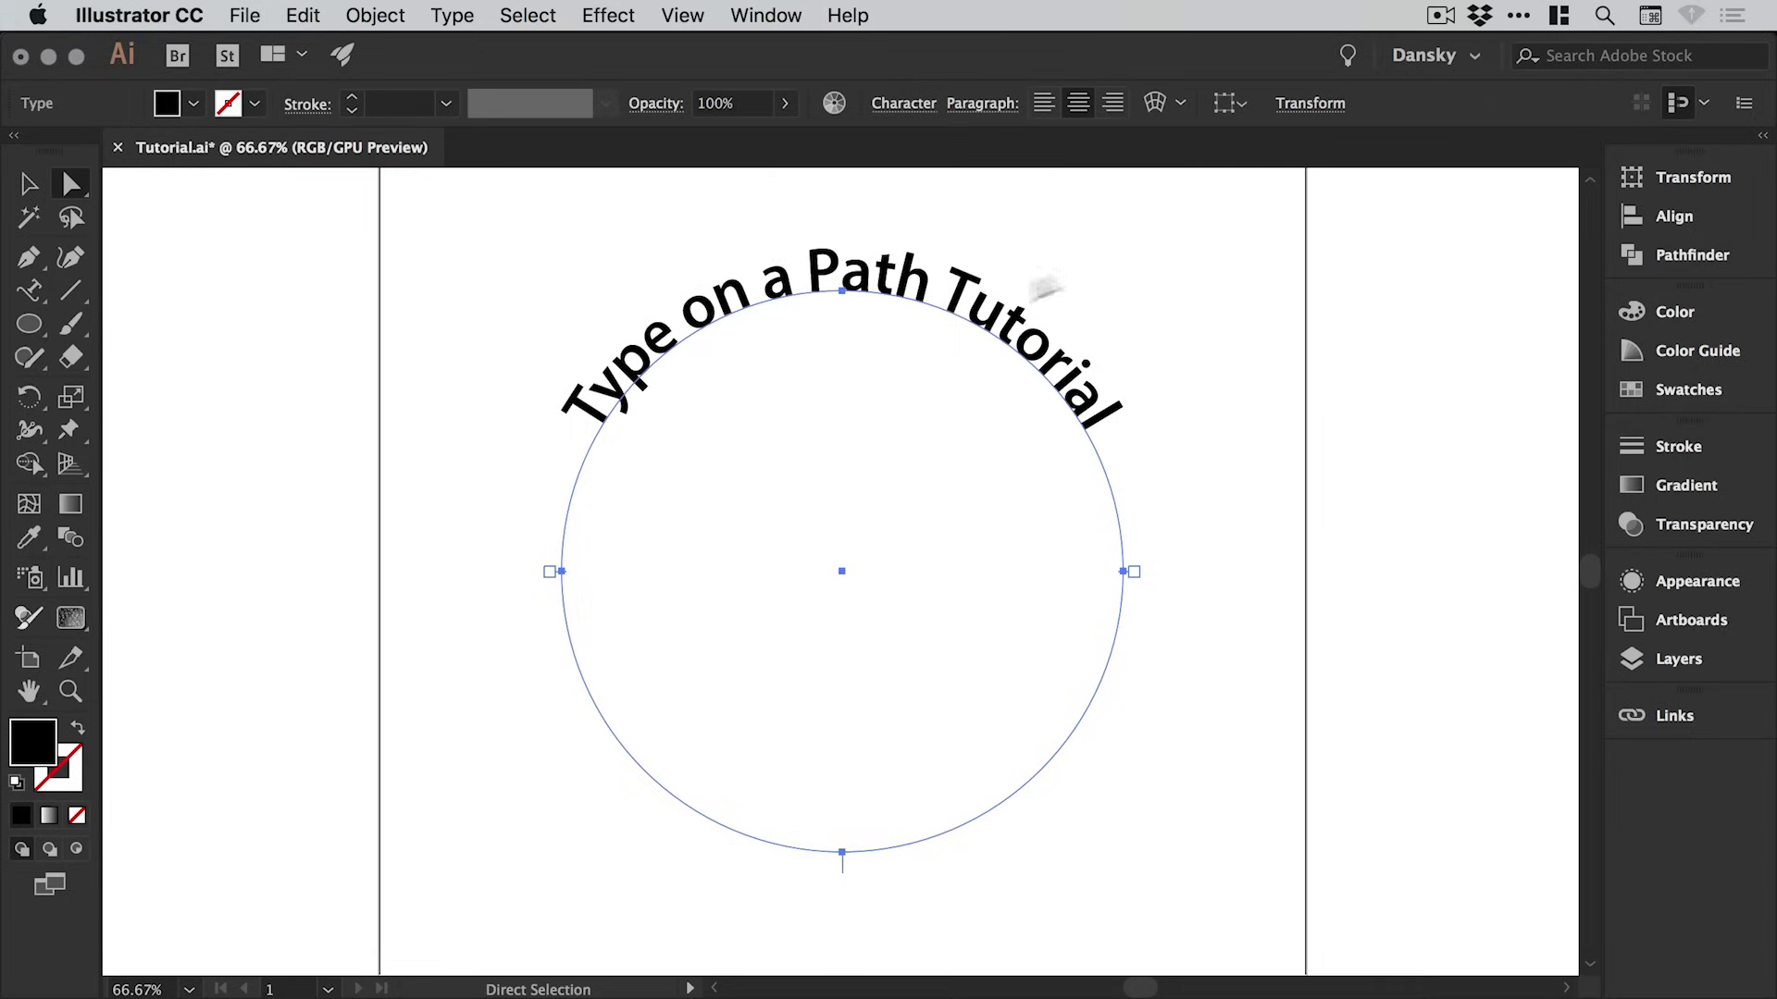
left_click(1044, 104)
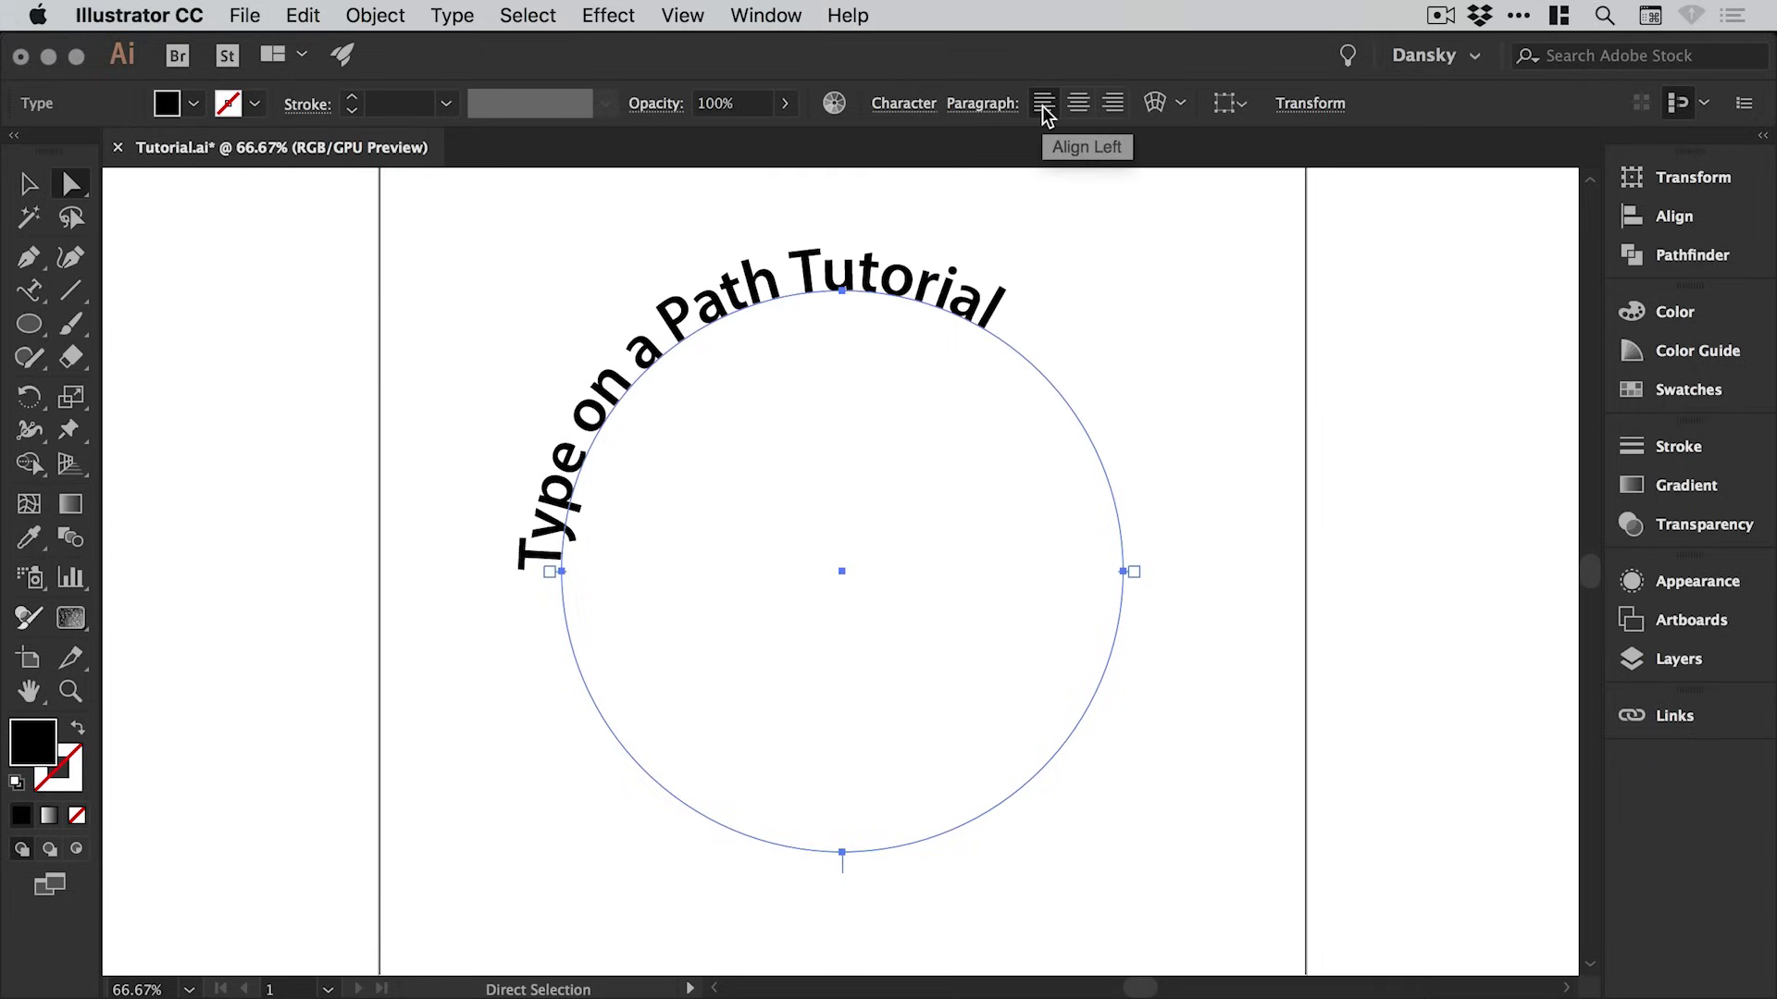
left_click(1113, 105)
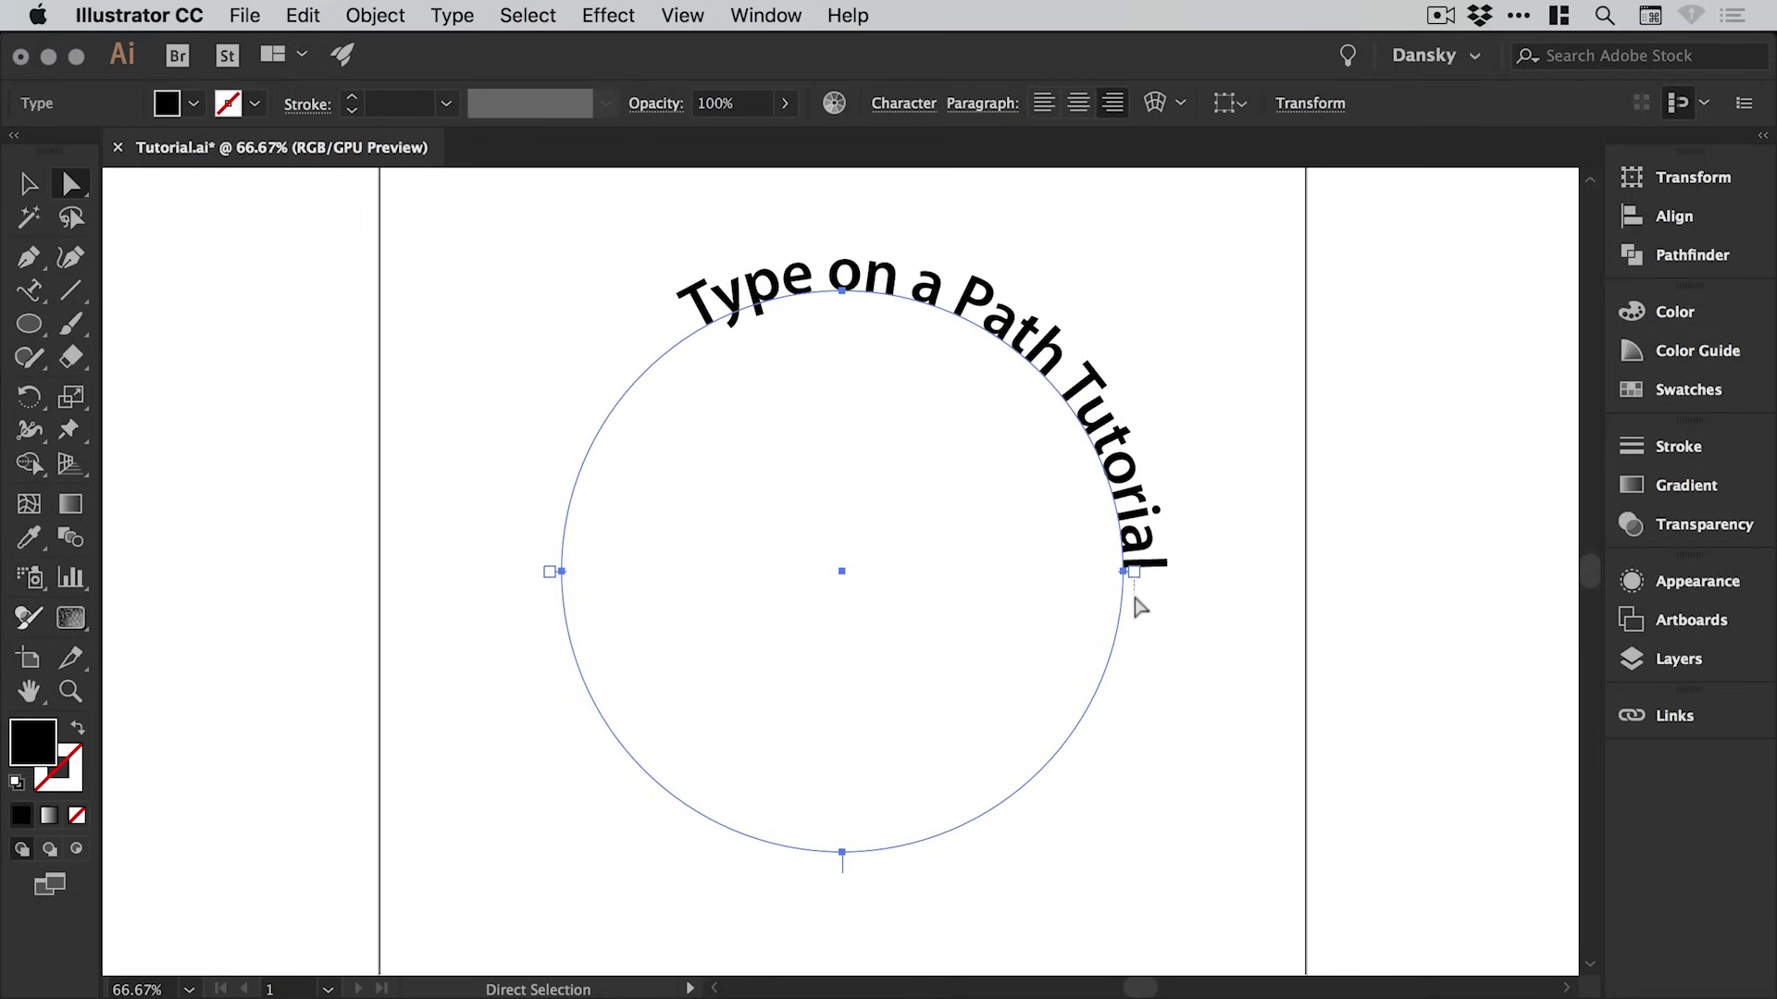
Step: Slide the curved text clockwise along the circle and center-align it over the top
left_click(1142, 602)
left_click(1131, 577)
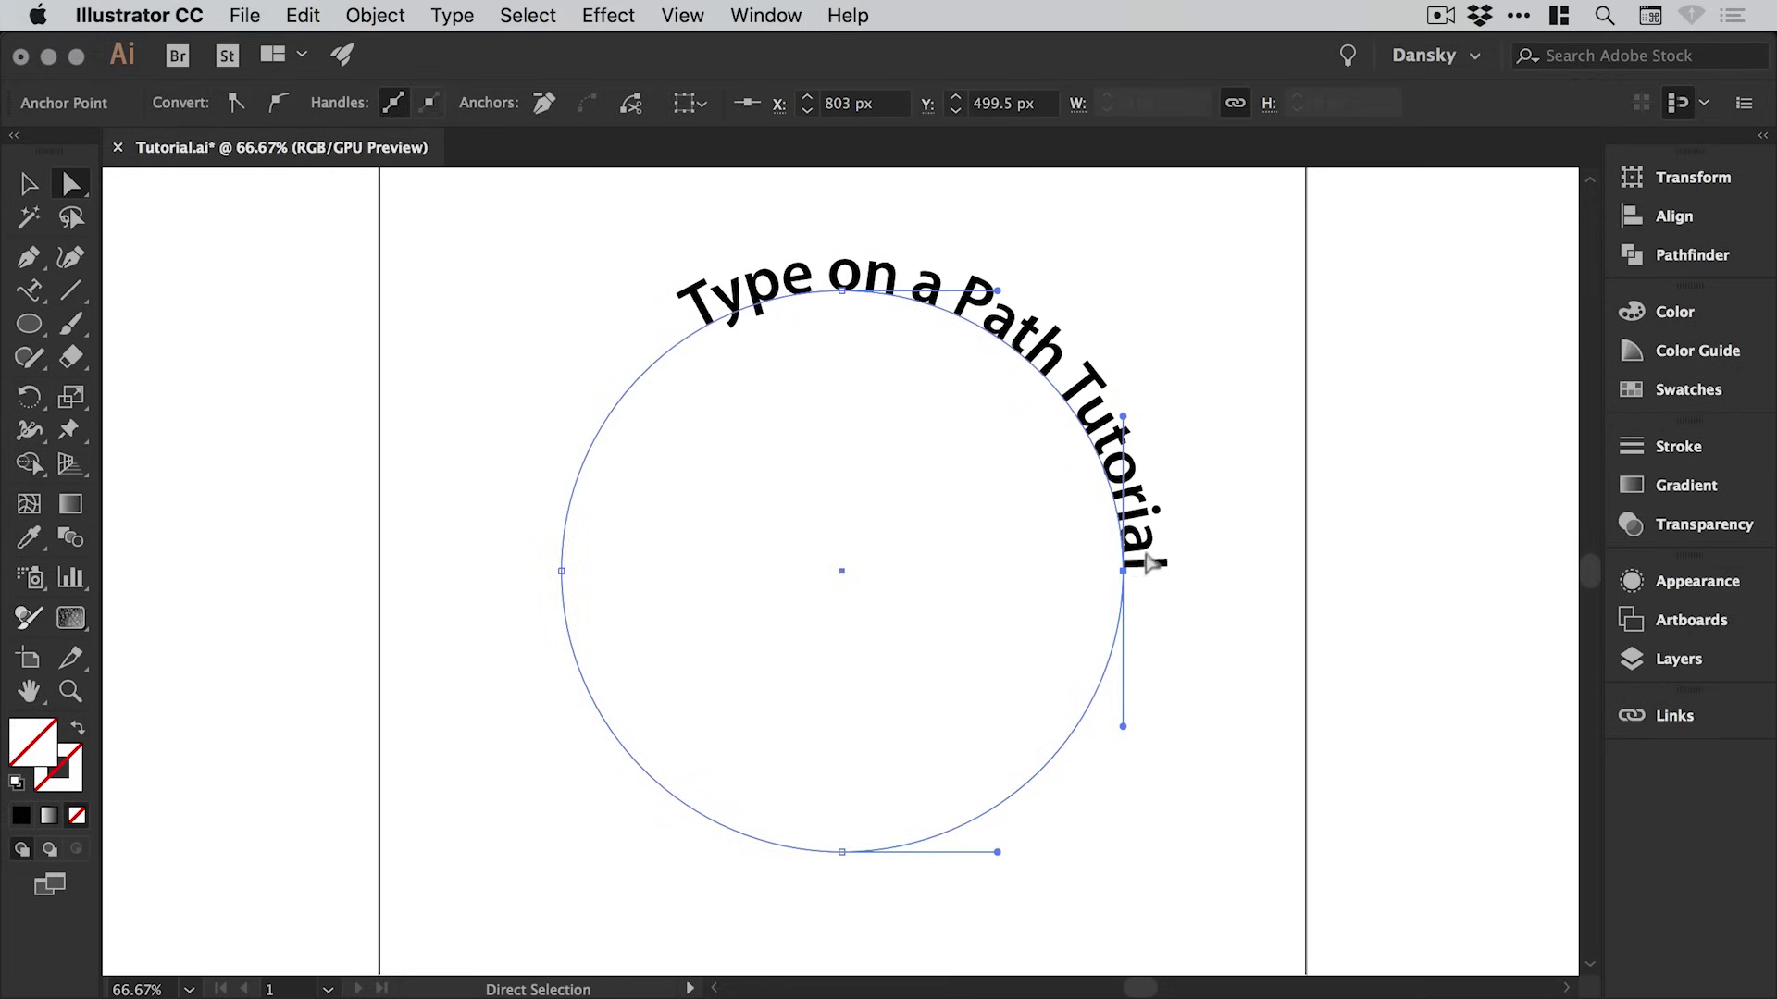
left_click(1132, 579)
left_click_drag(1131, 576, 1101, 748)
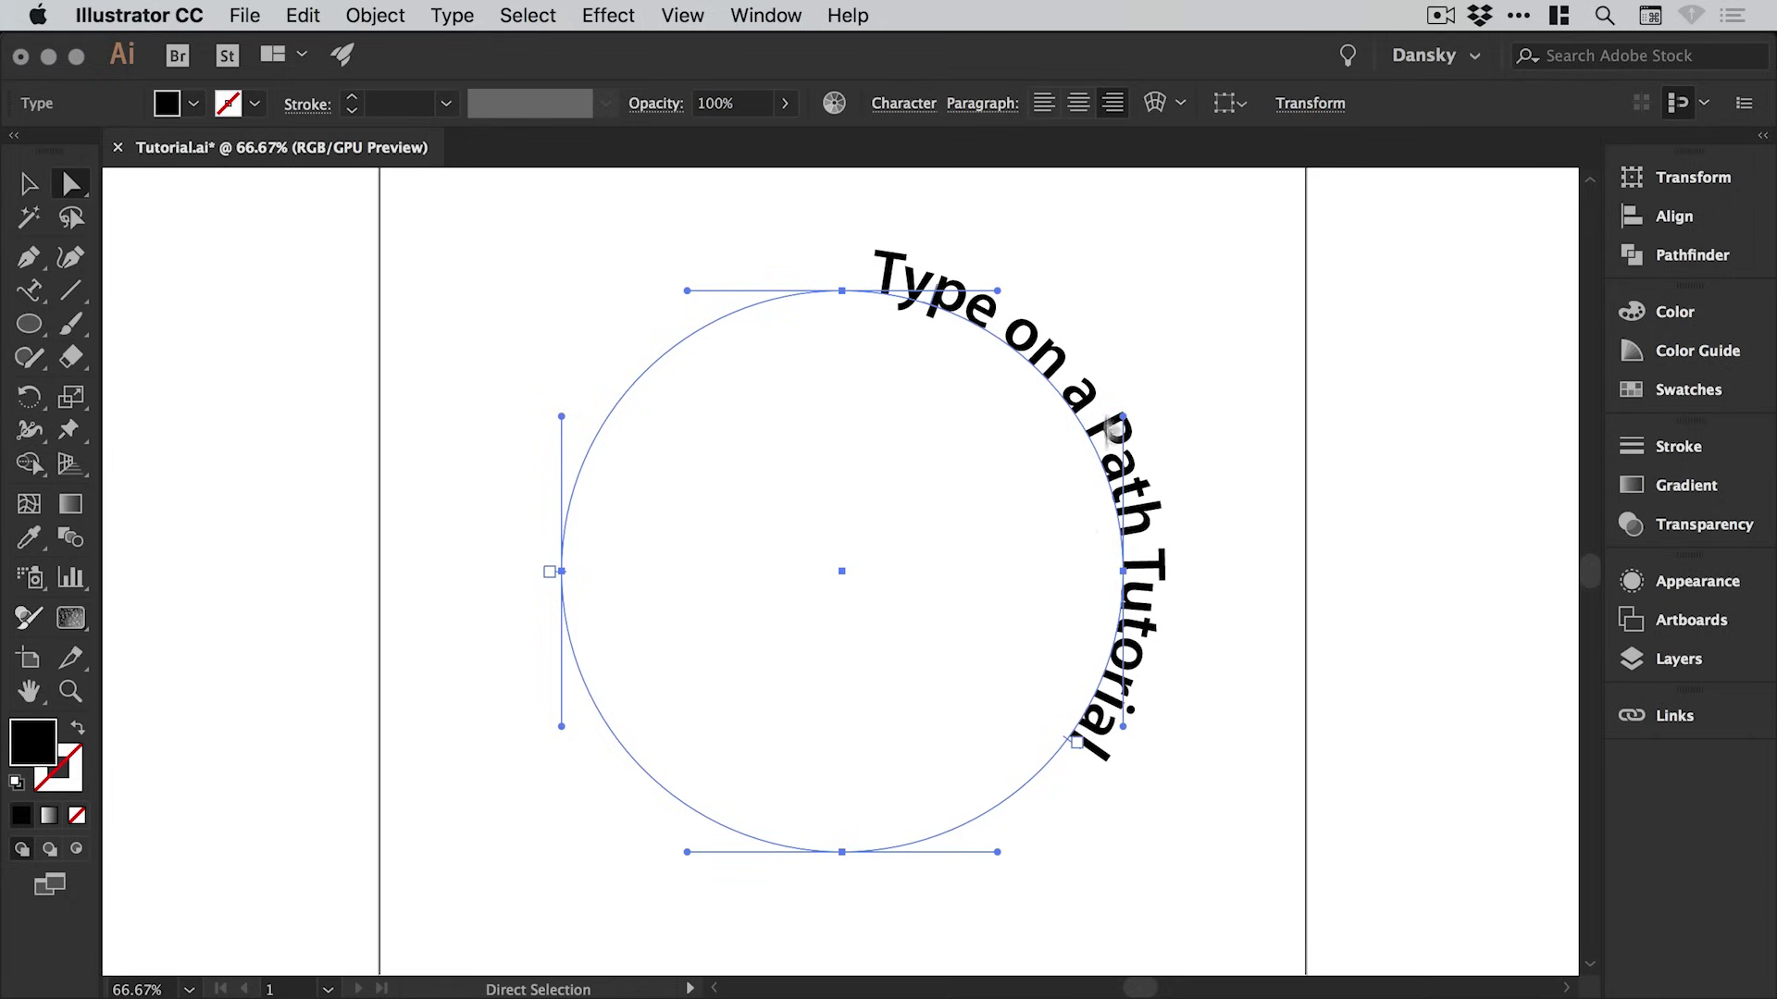
left_click(1078, 103)
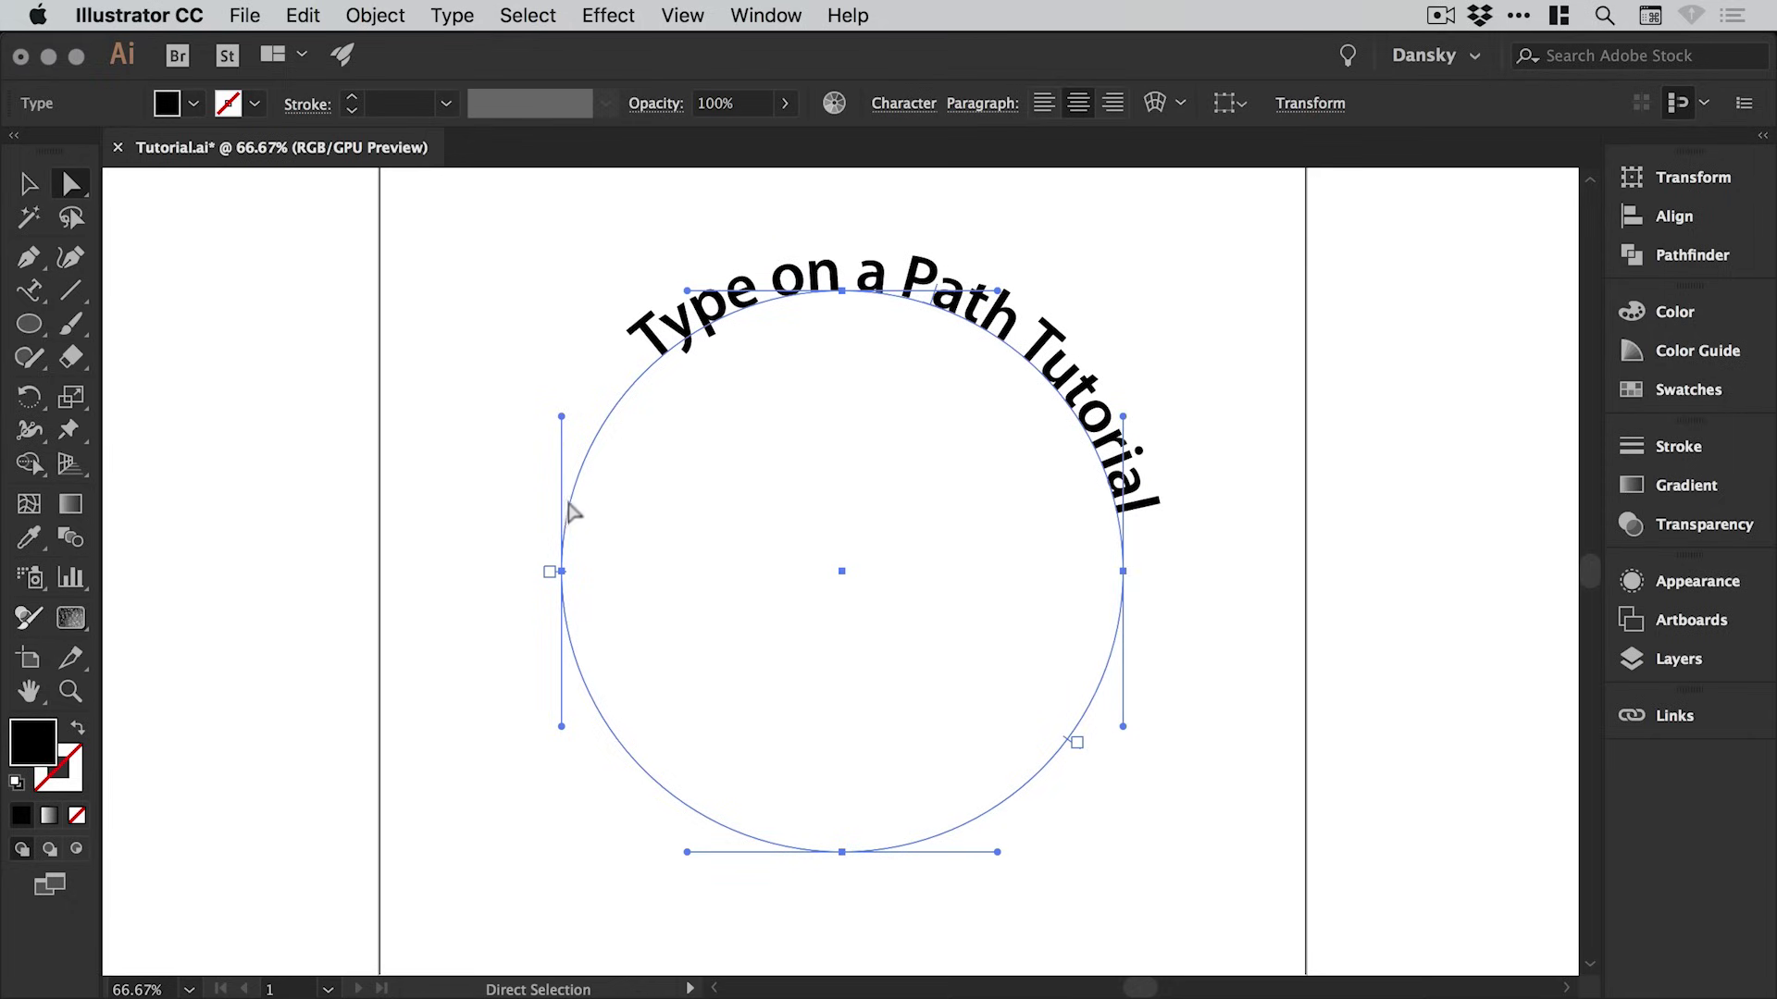
Step: Undo the repositioning back to the centered text and return to the Selection tool
key("ctrl+z")
key("ctrl+z")
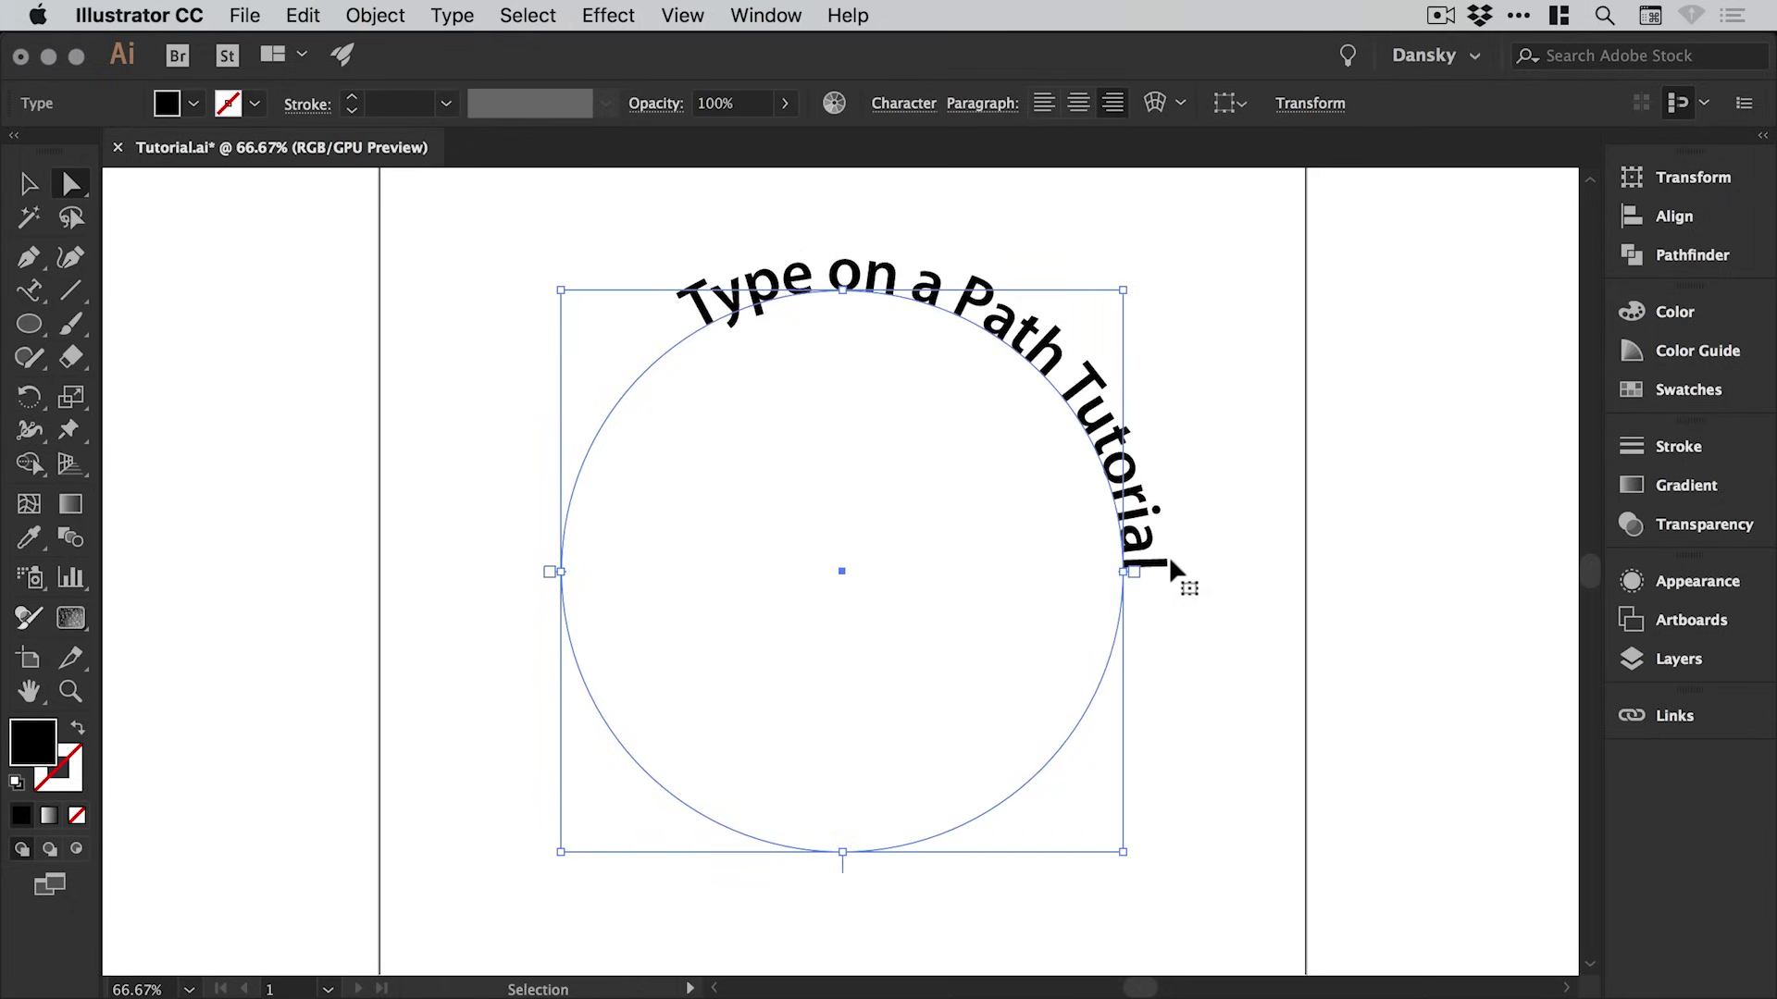
key("ctrl+z")
key("ctrl+z")
key("a")
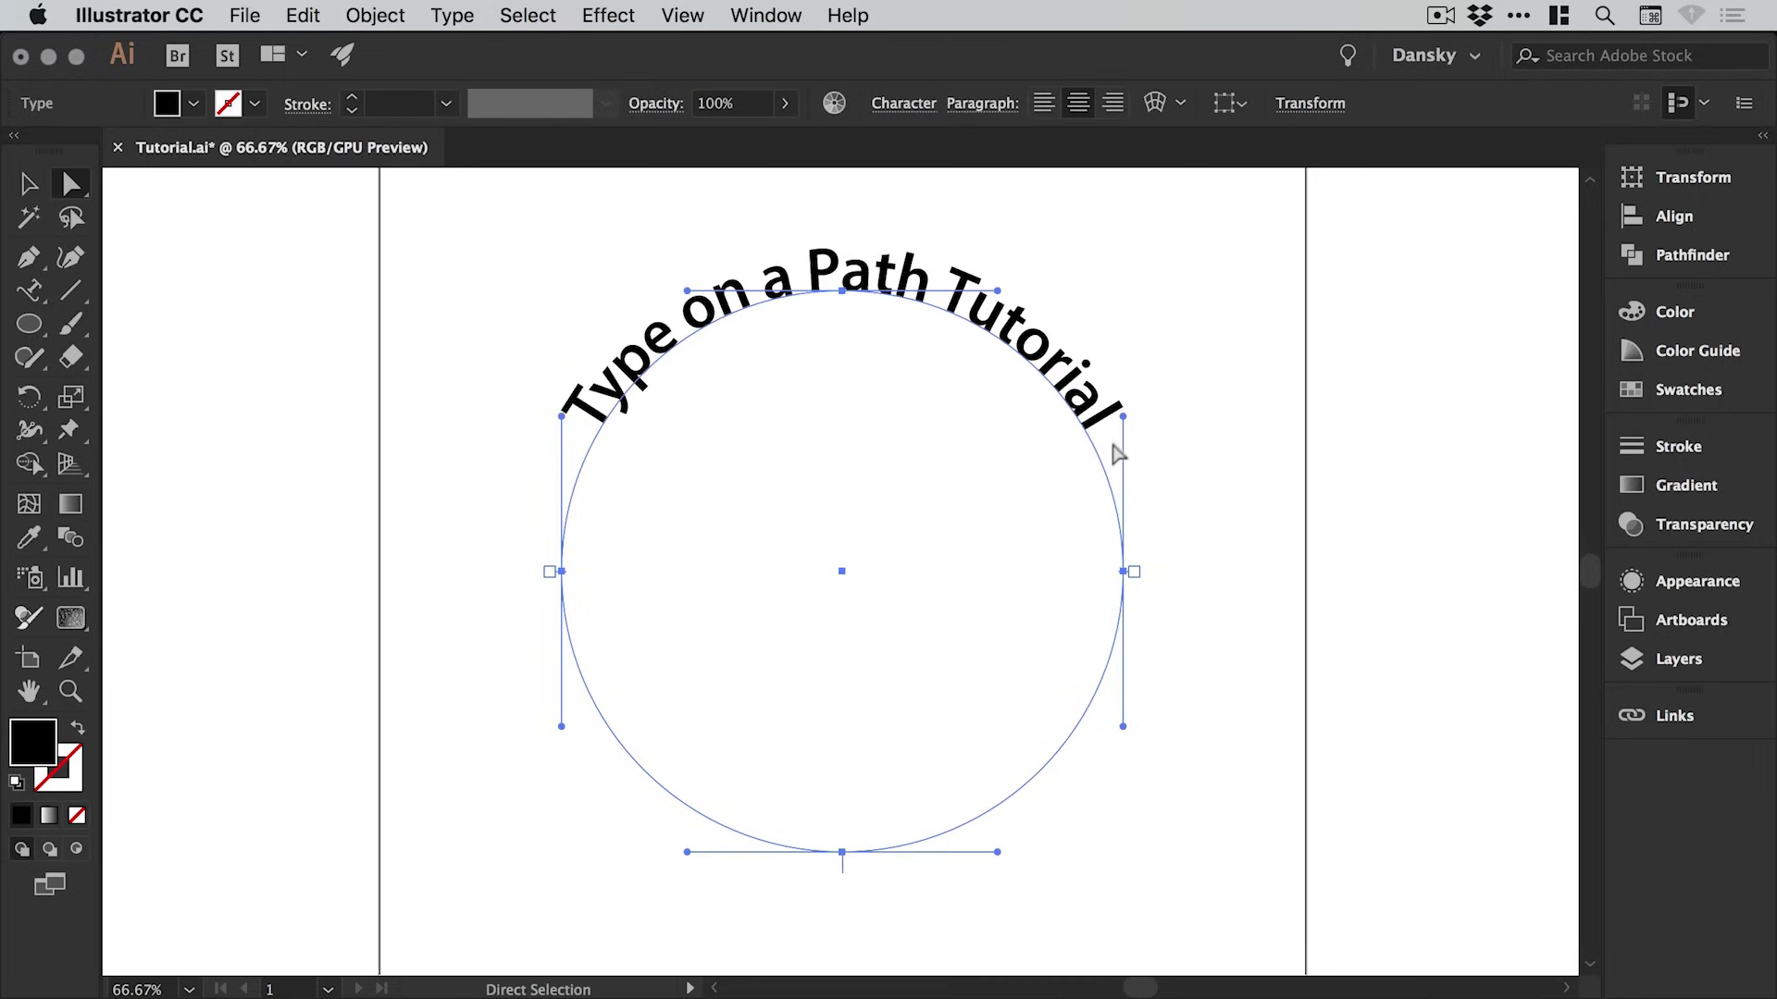
key("v")
left_click(907, 105)
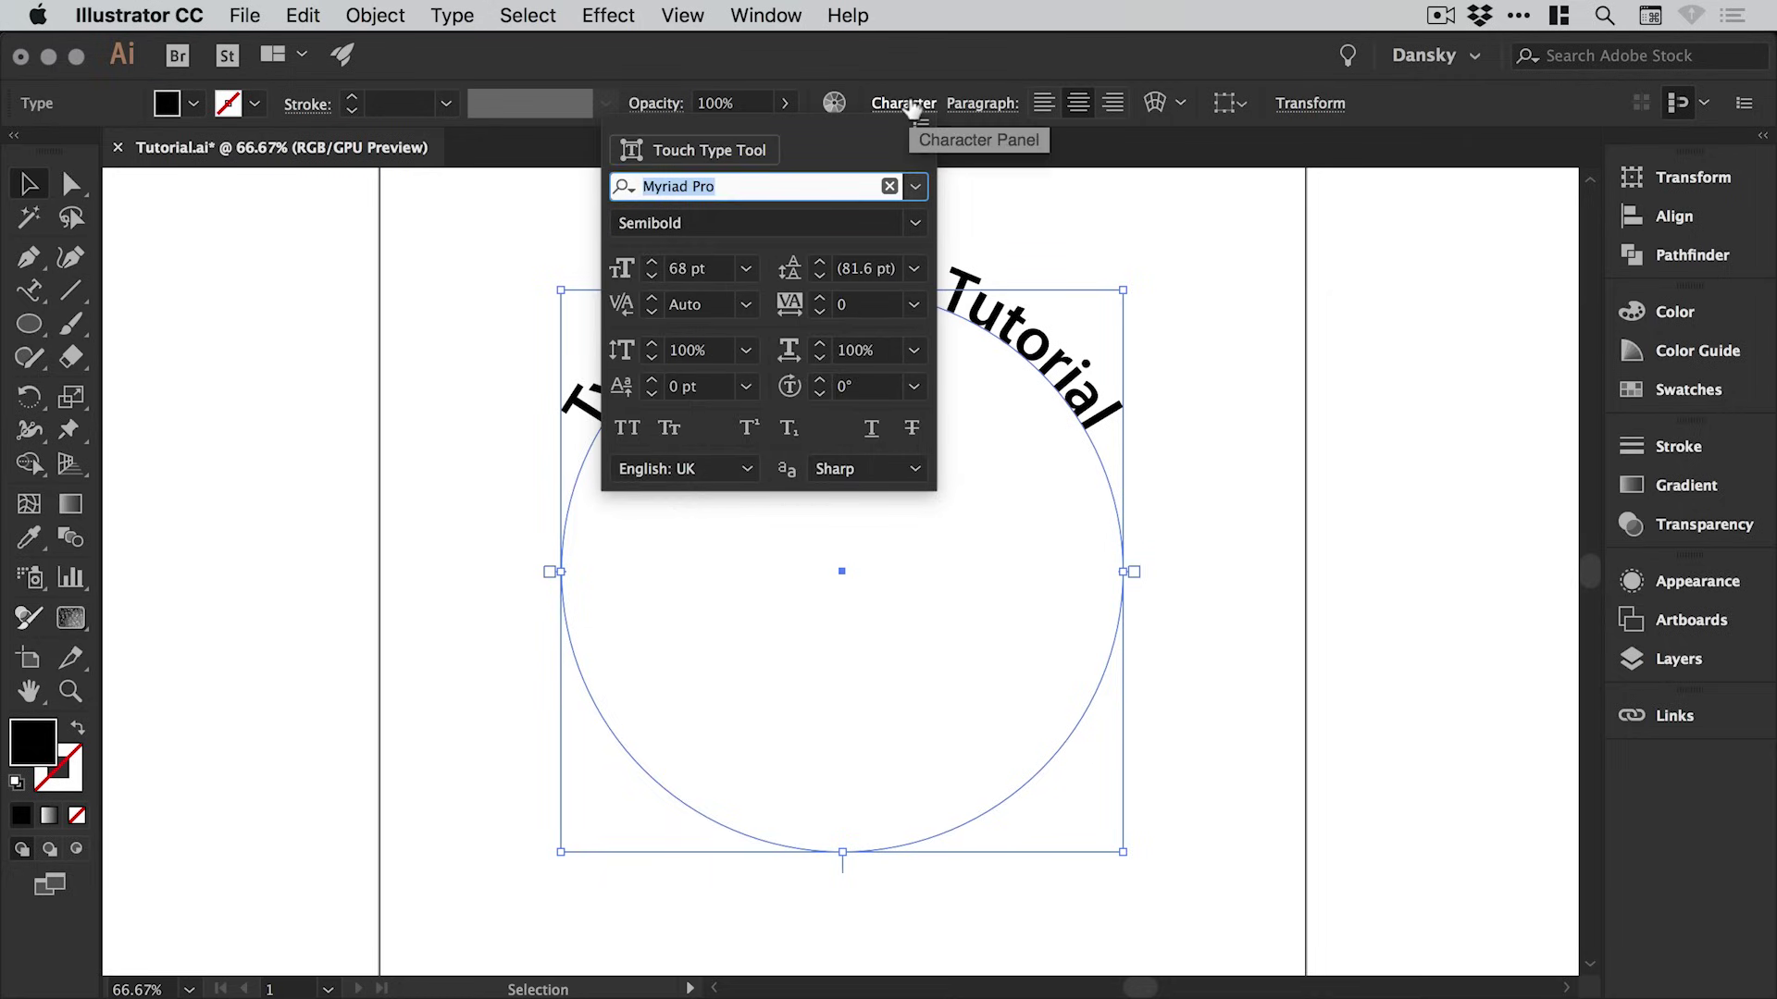
left_click(904, 104)
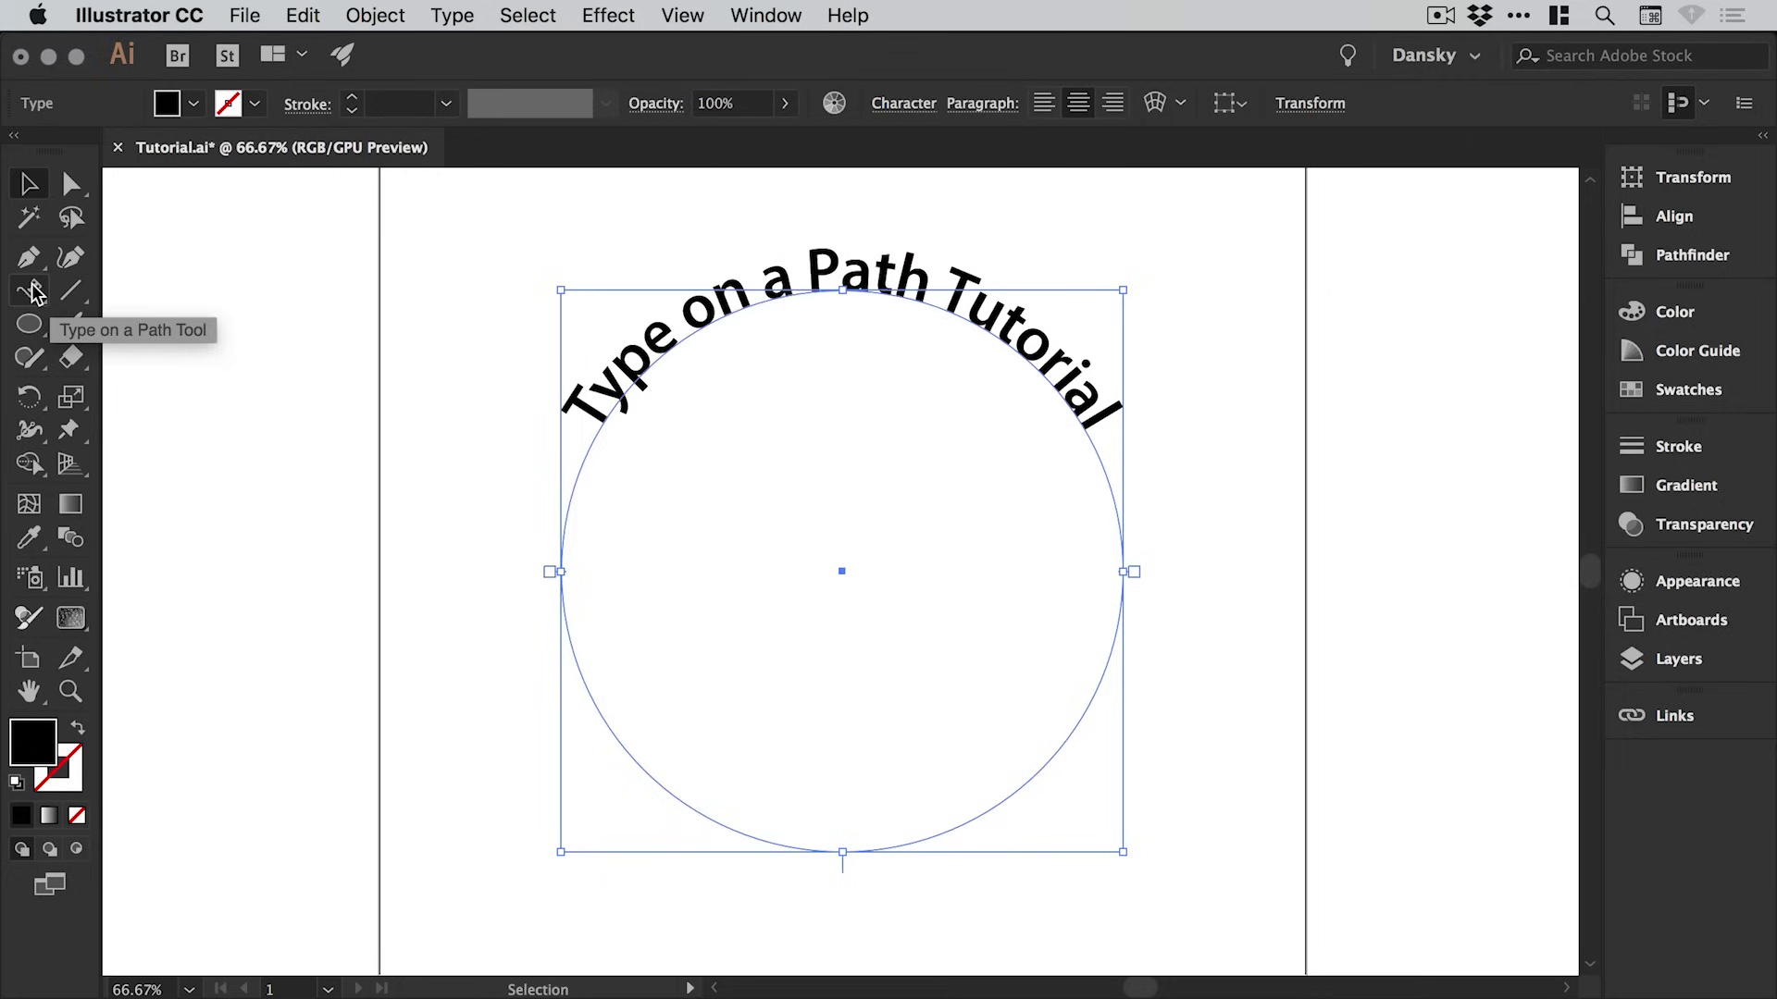
double_click(33, 294)
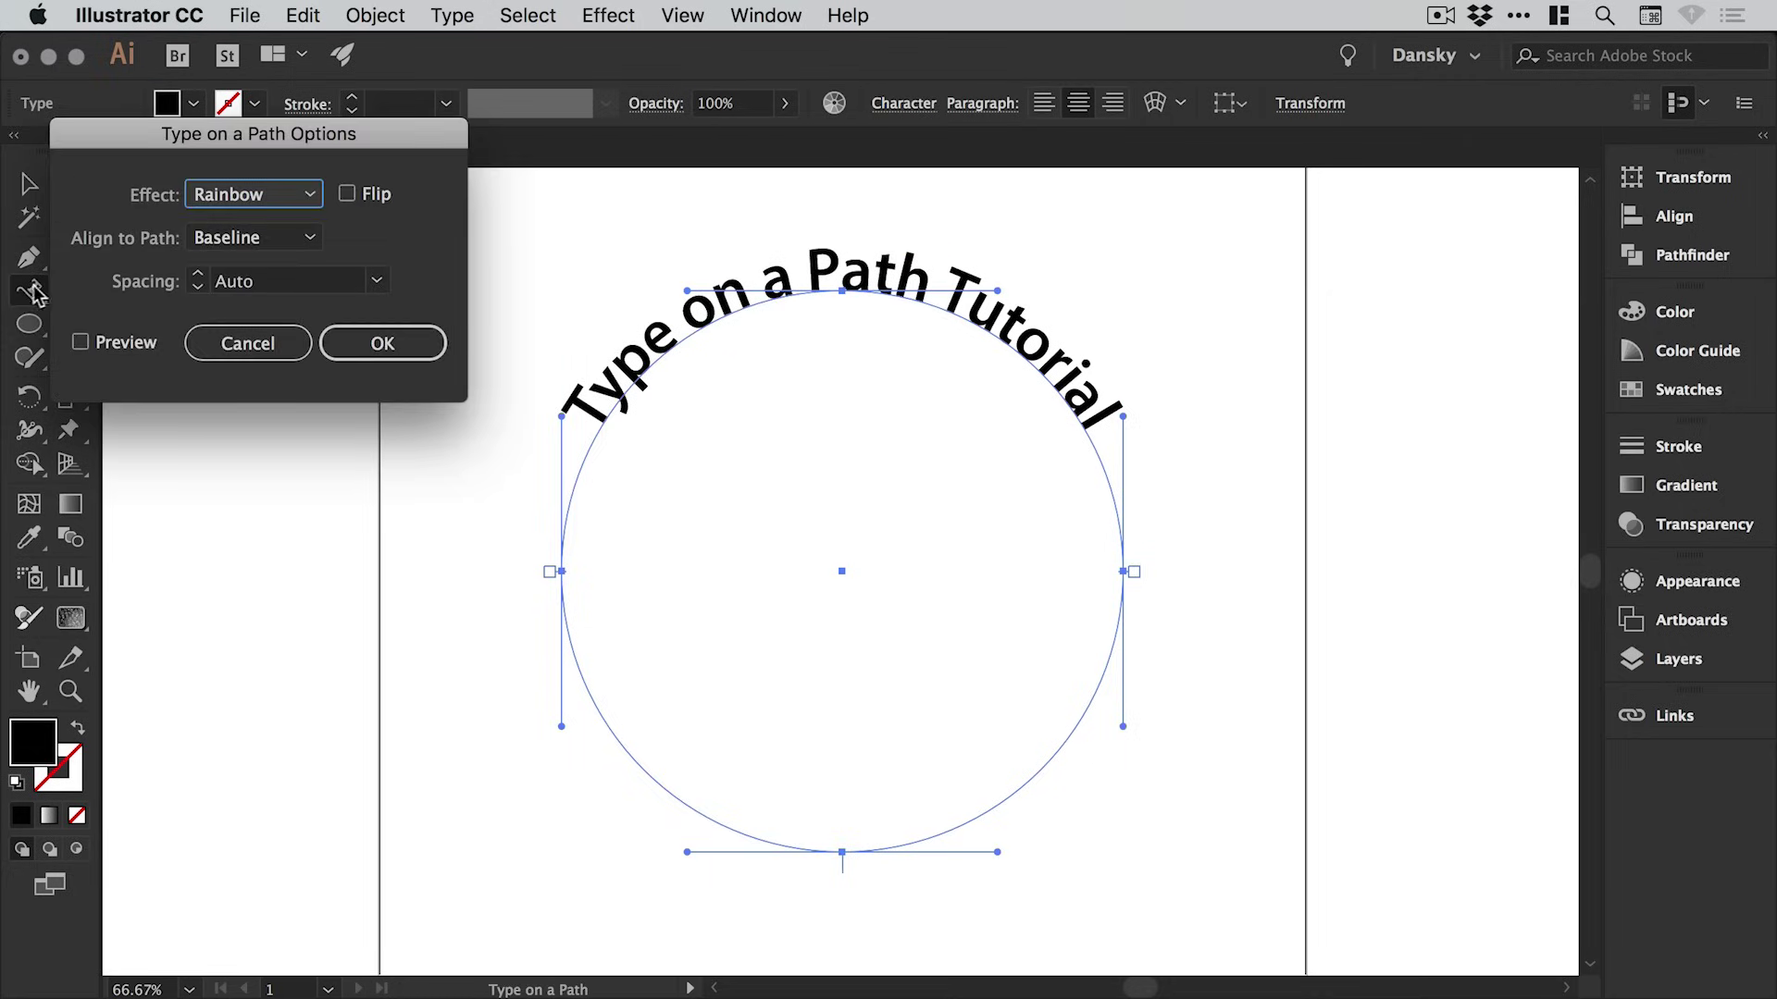
left_click(148, 343)
left_click(347, 195)
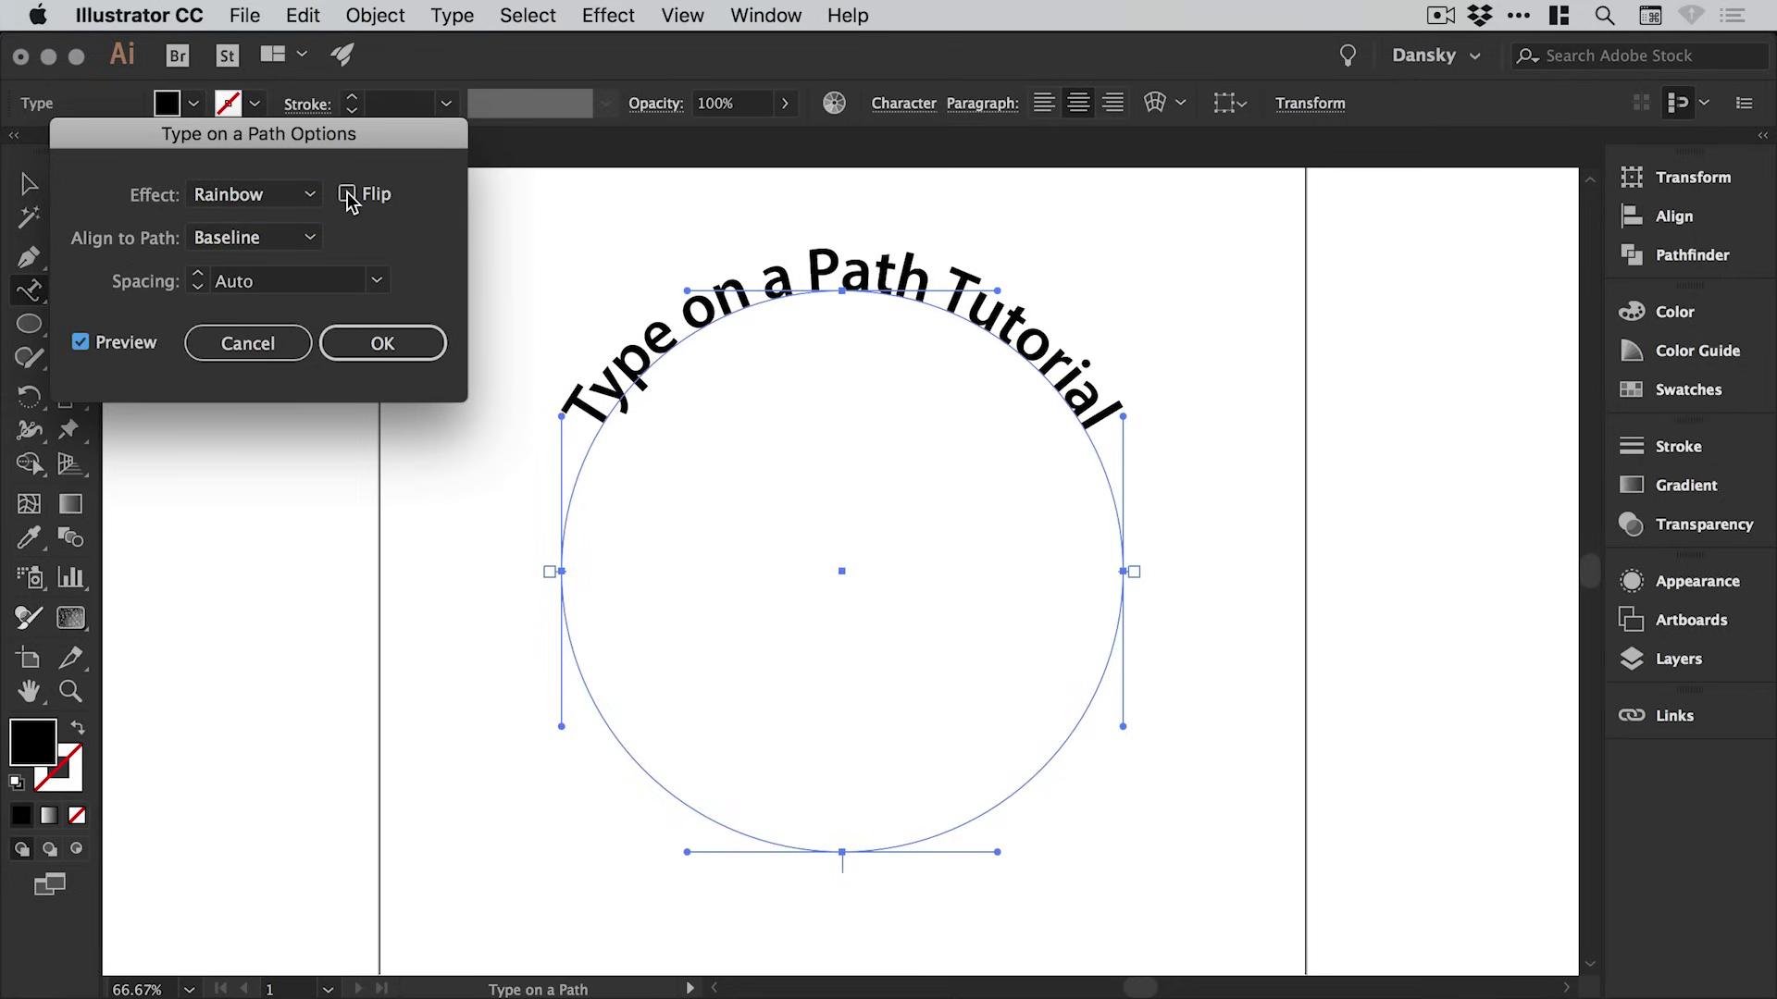
left_click(347, 195)
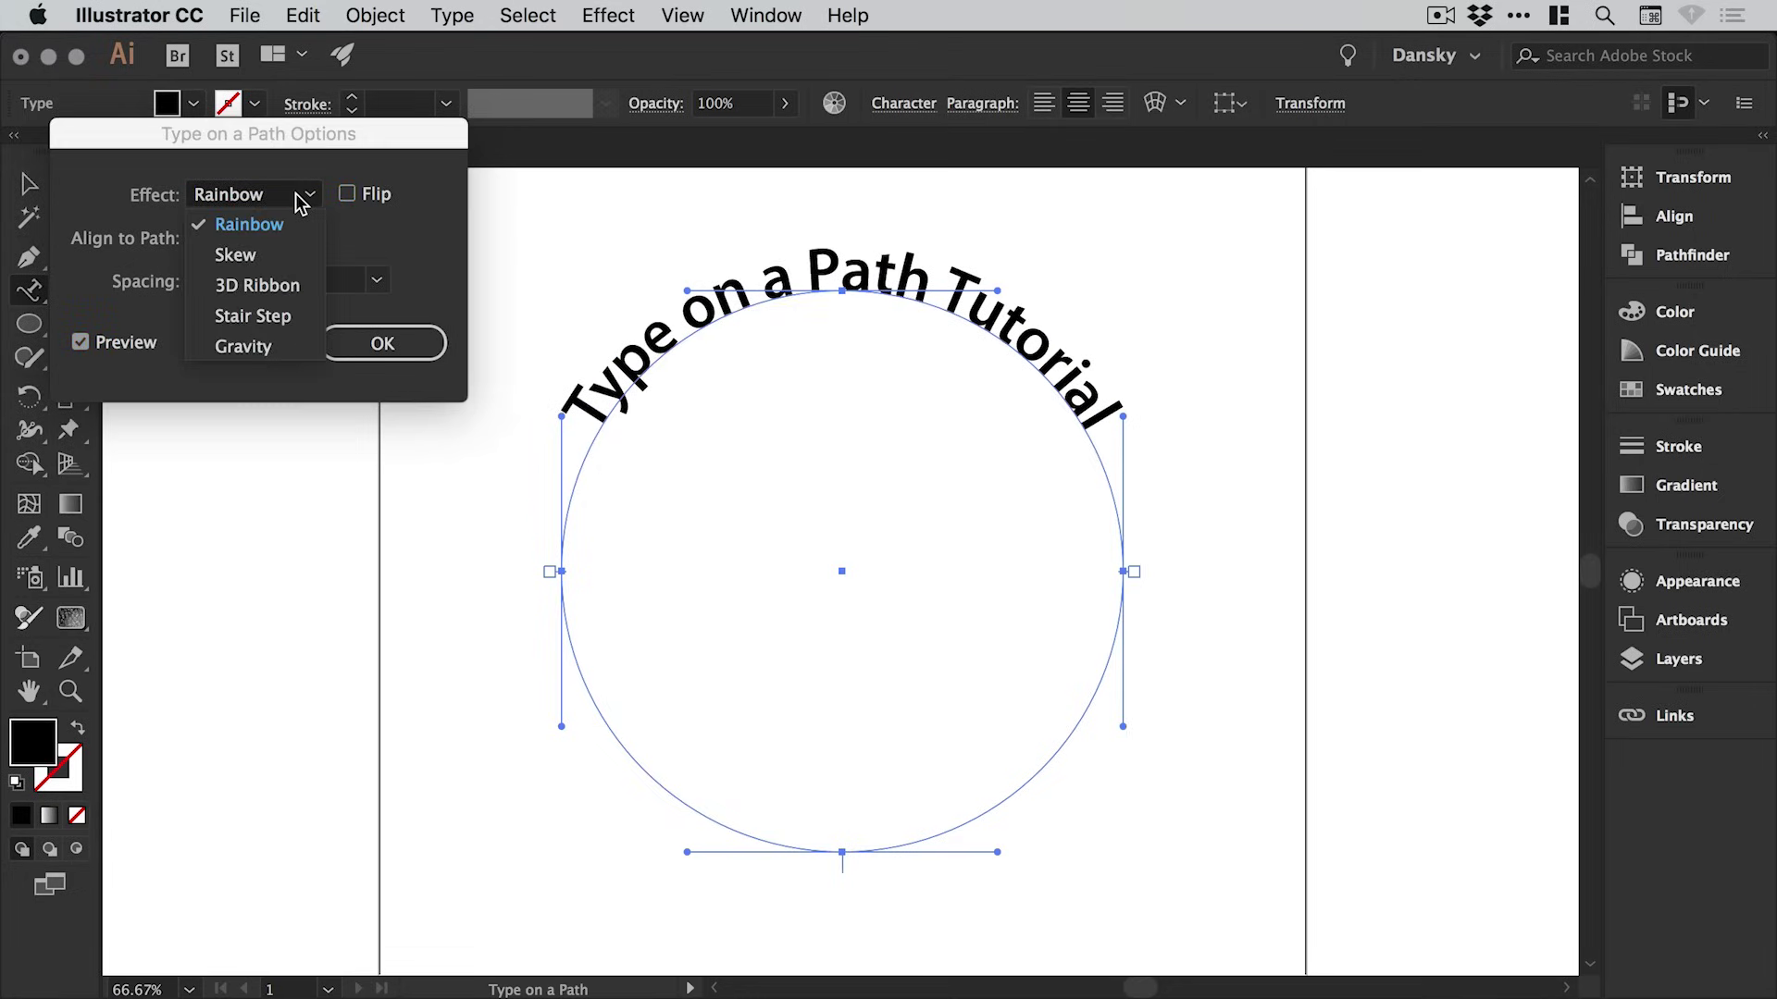
left_click(277, 259)
left_click(282, 197)
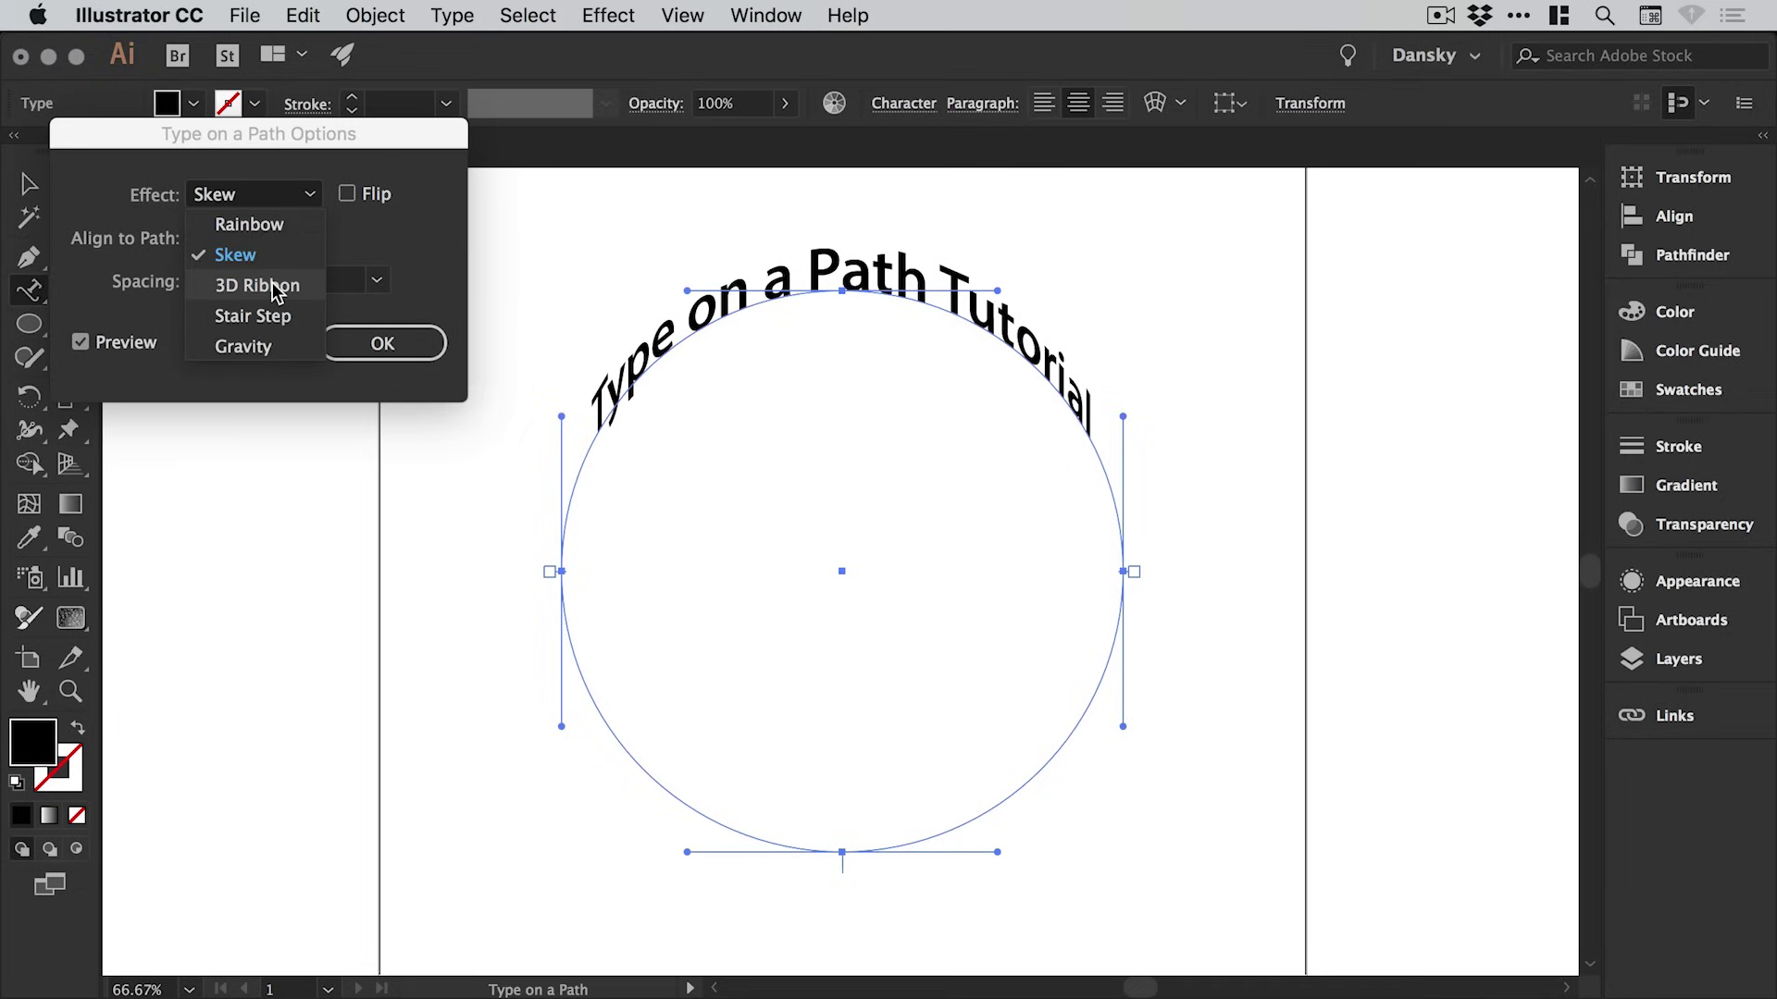
left_click(278, 285)
left_click(282, 199)
left_click(268, 225)
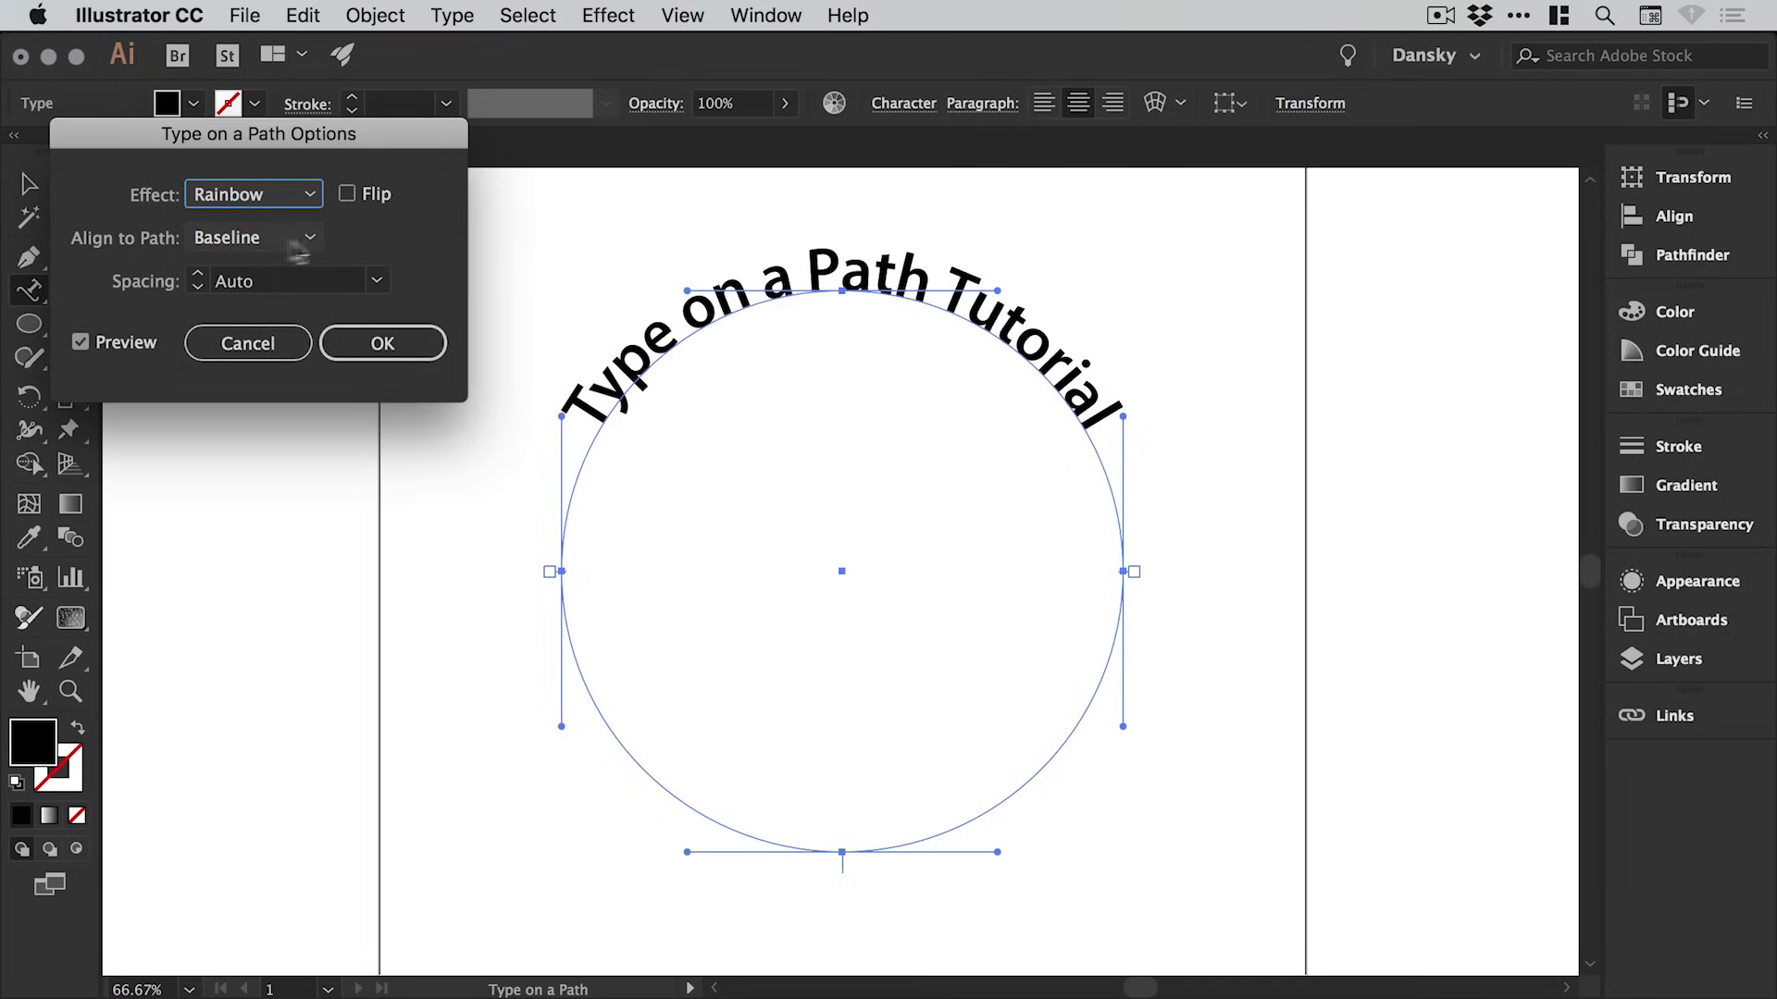
left_click(271, 238)
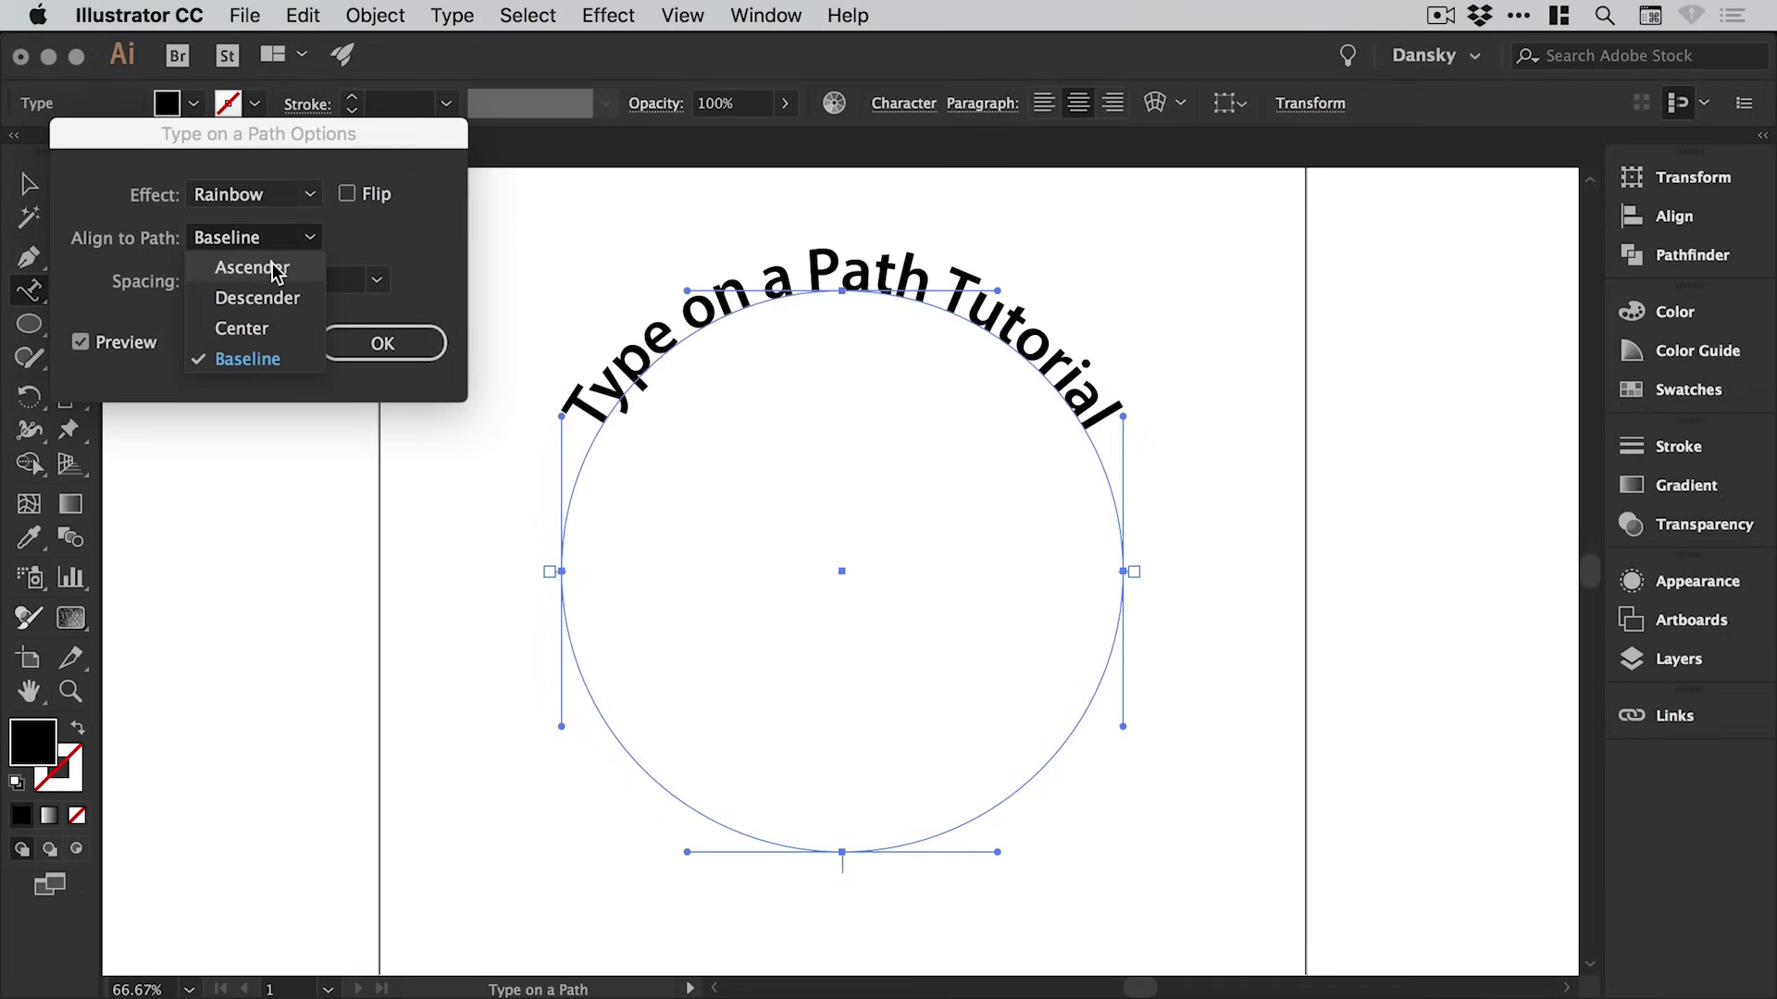
left_click(275, 269)
left_click(266, 297)
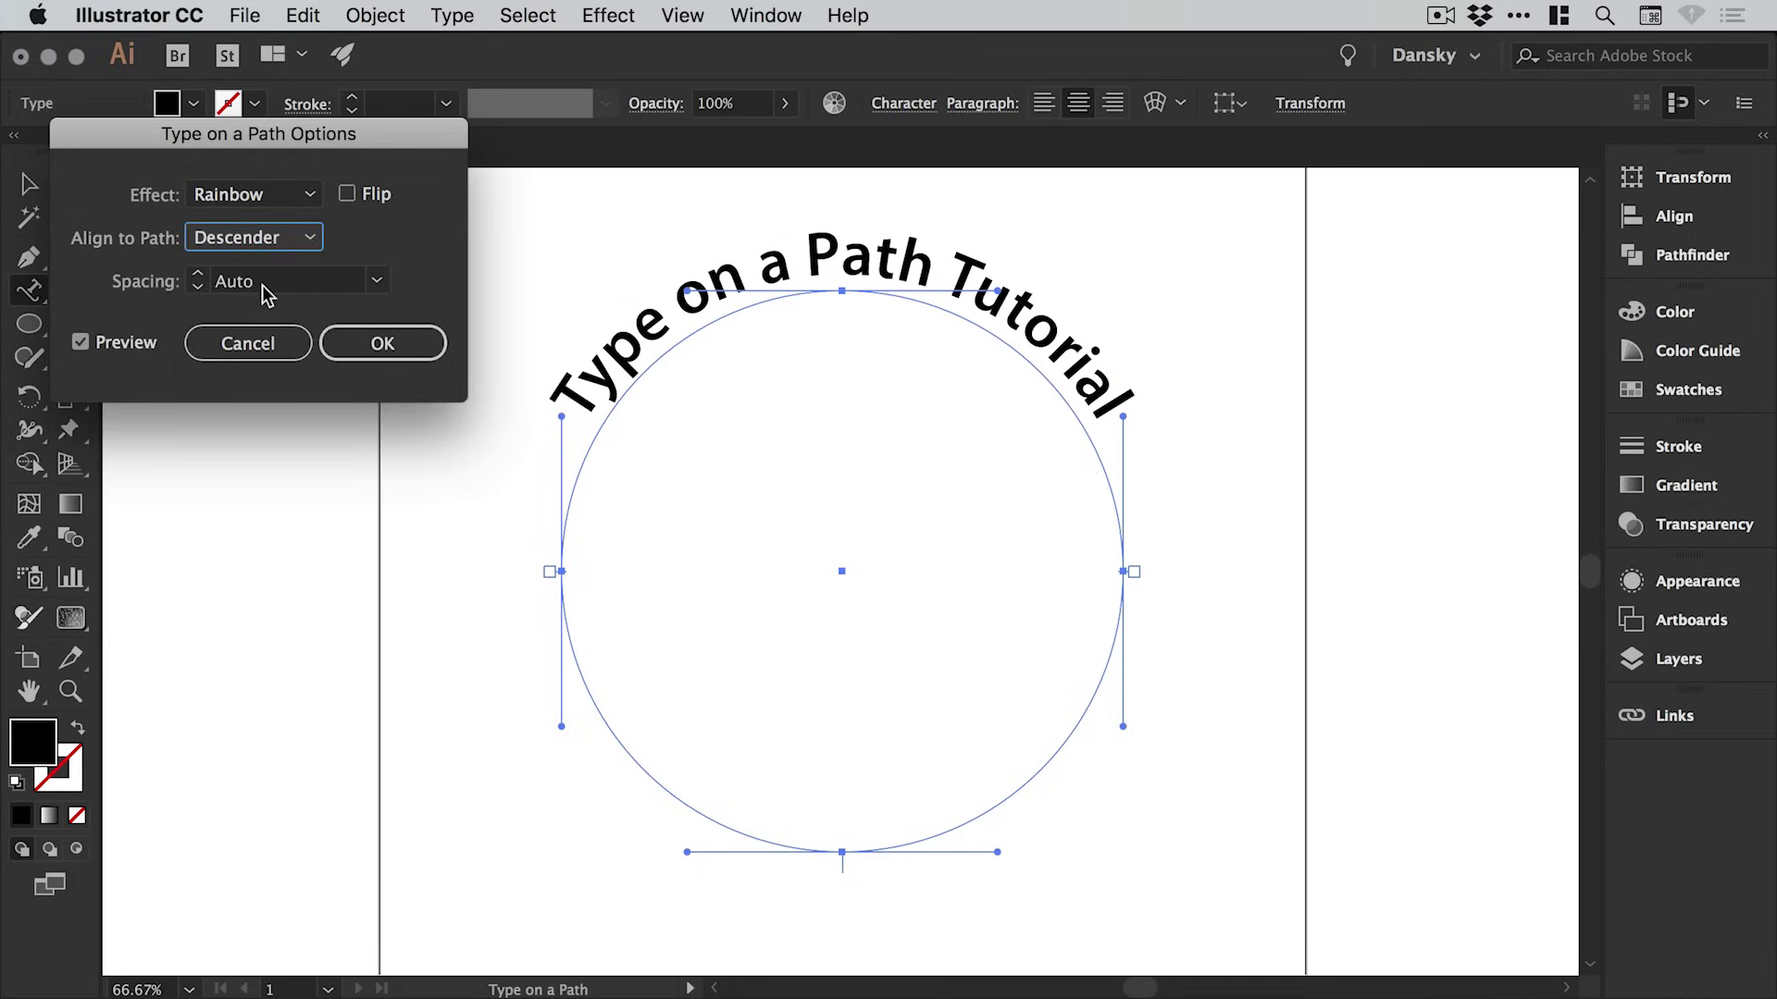
left_click(273, 239)
left_click(262, 324)
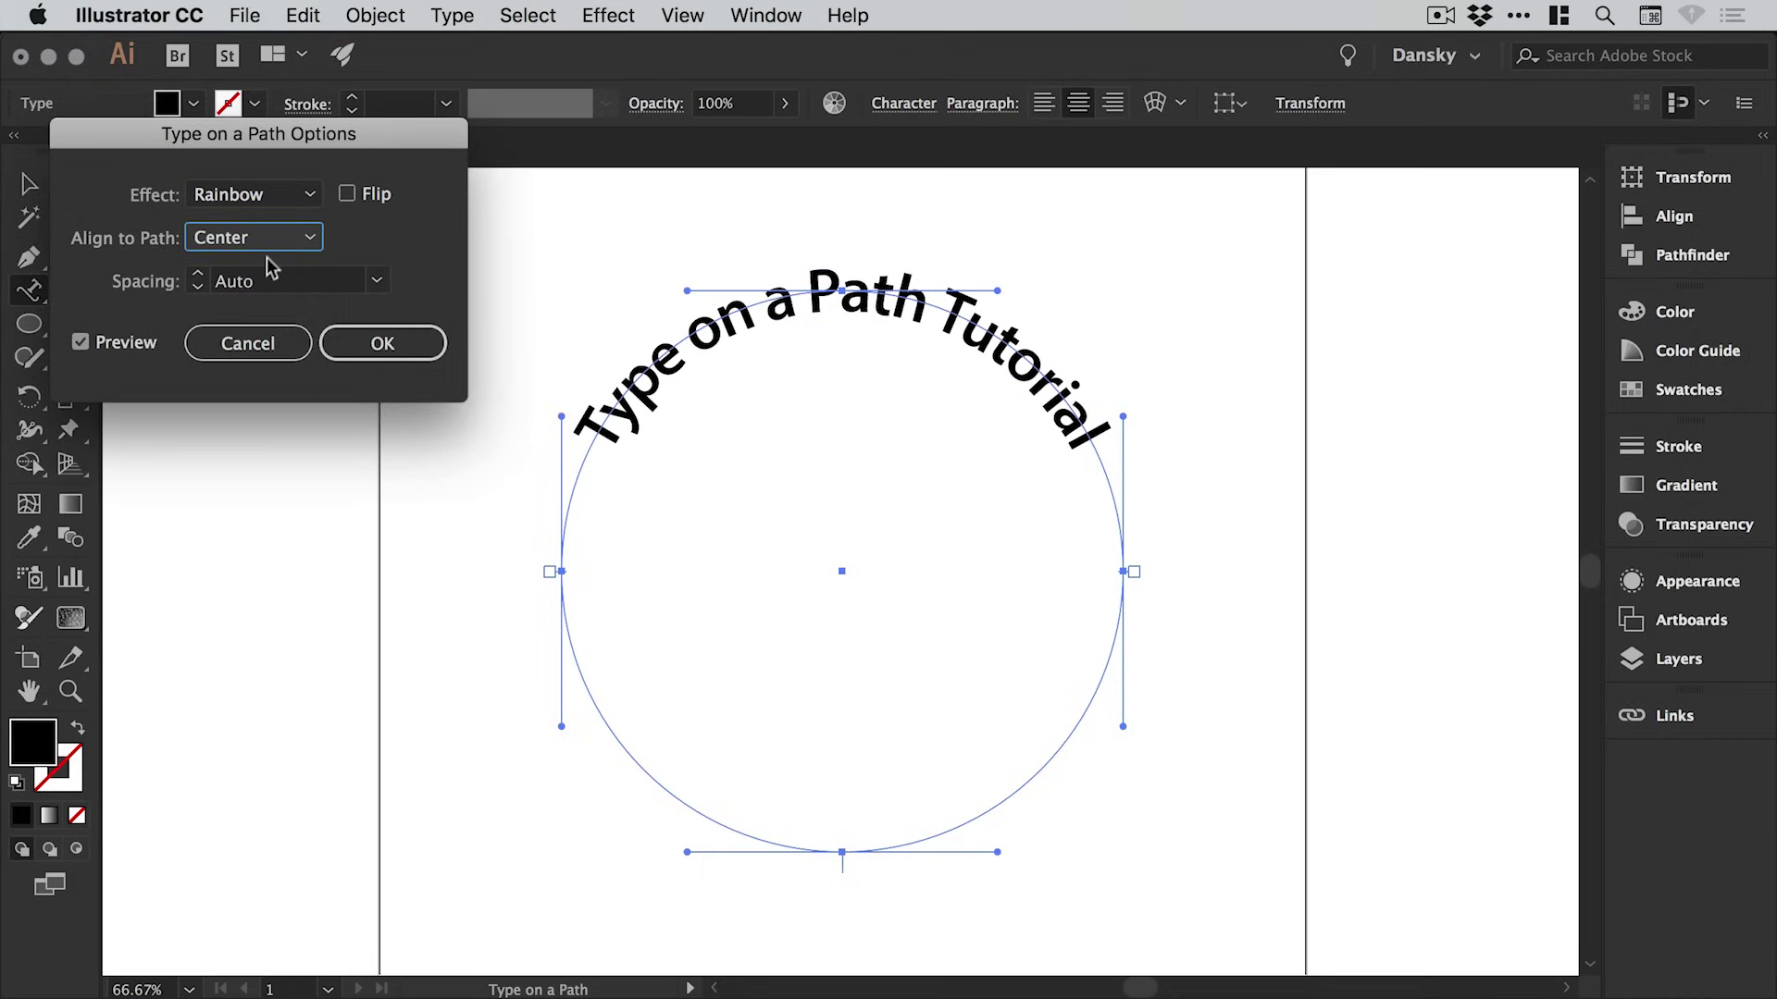
left_click(273, 239)
left_click(255, 357)
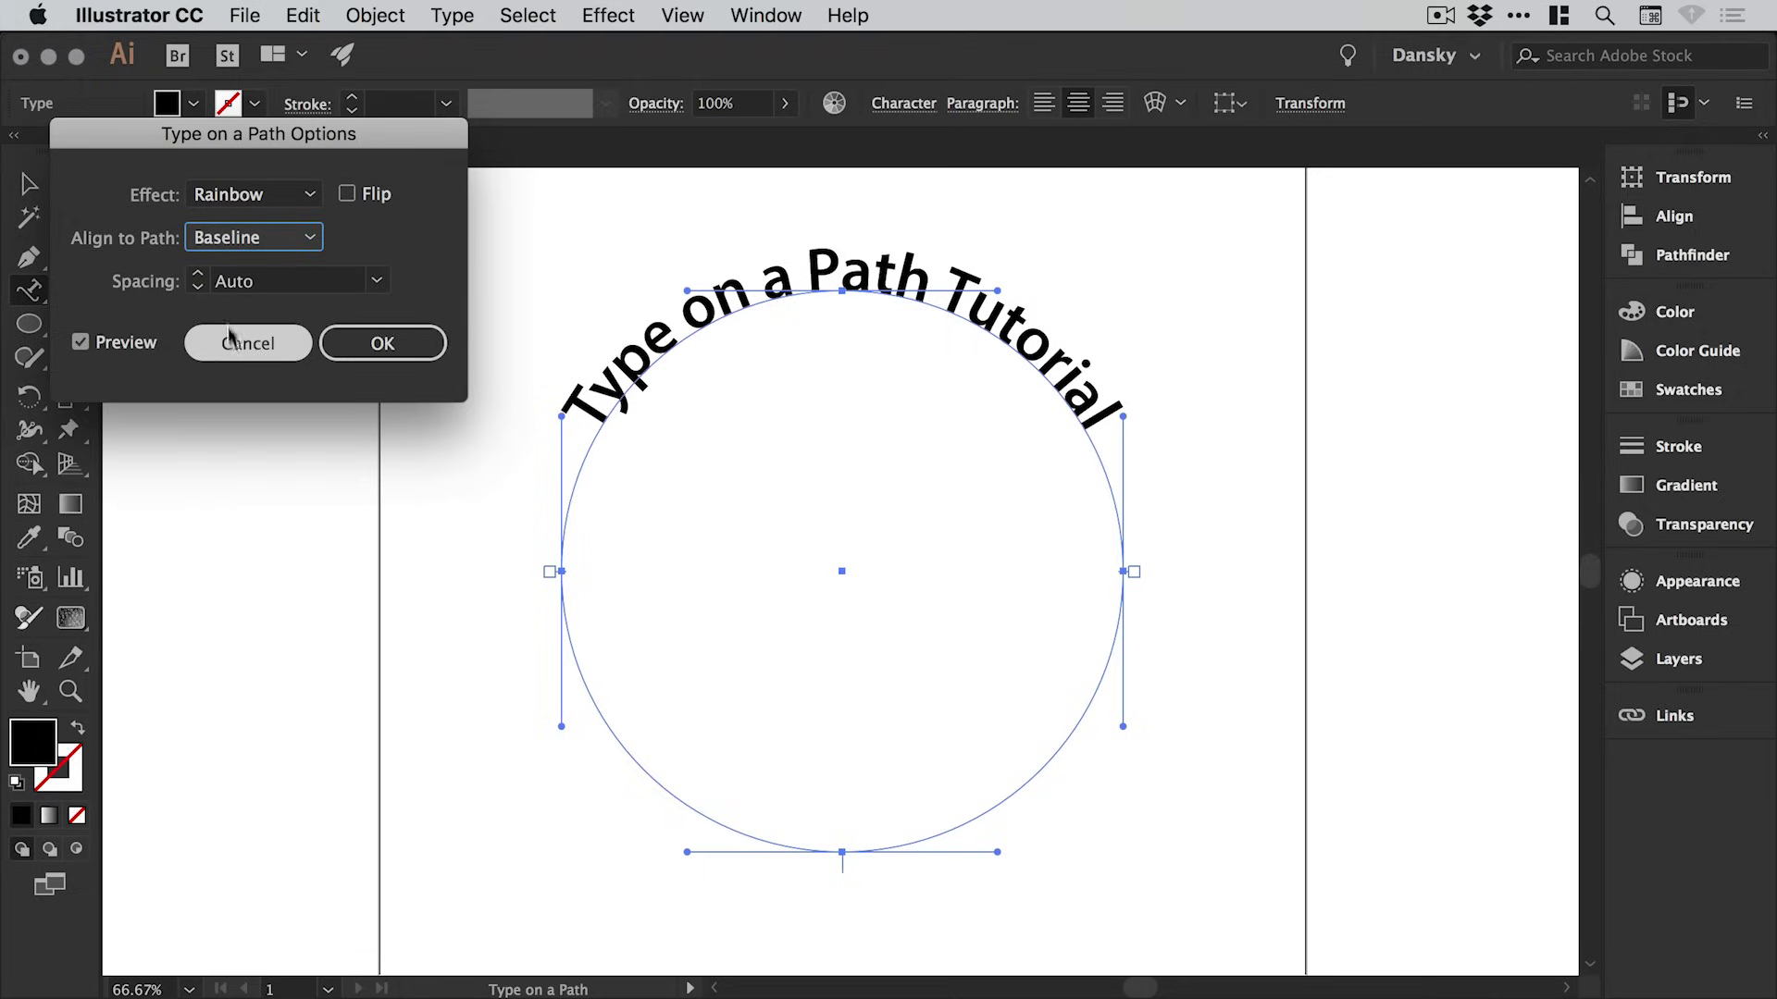
Step: Set the Type on a Path spacing to 54 pt, apply it, and deselect the title
left_click(197, 278)
type("-79")
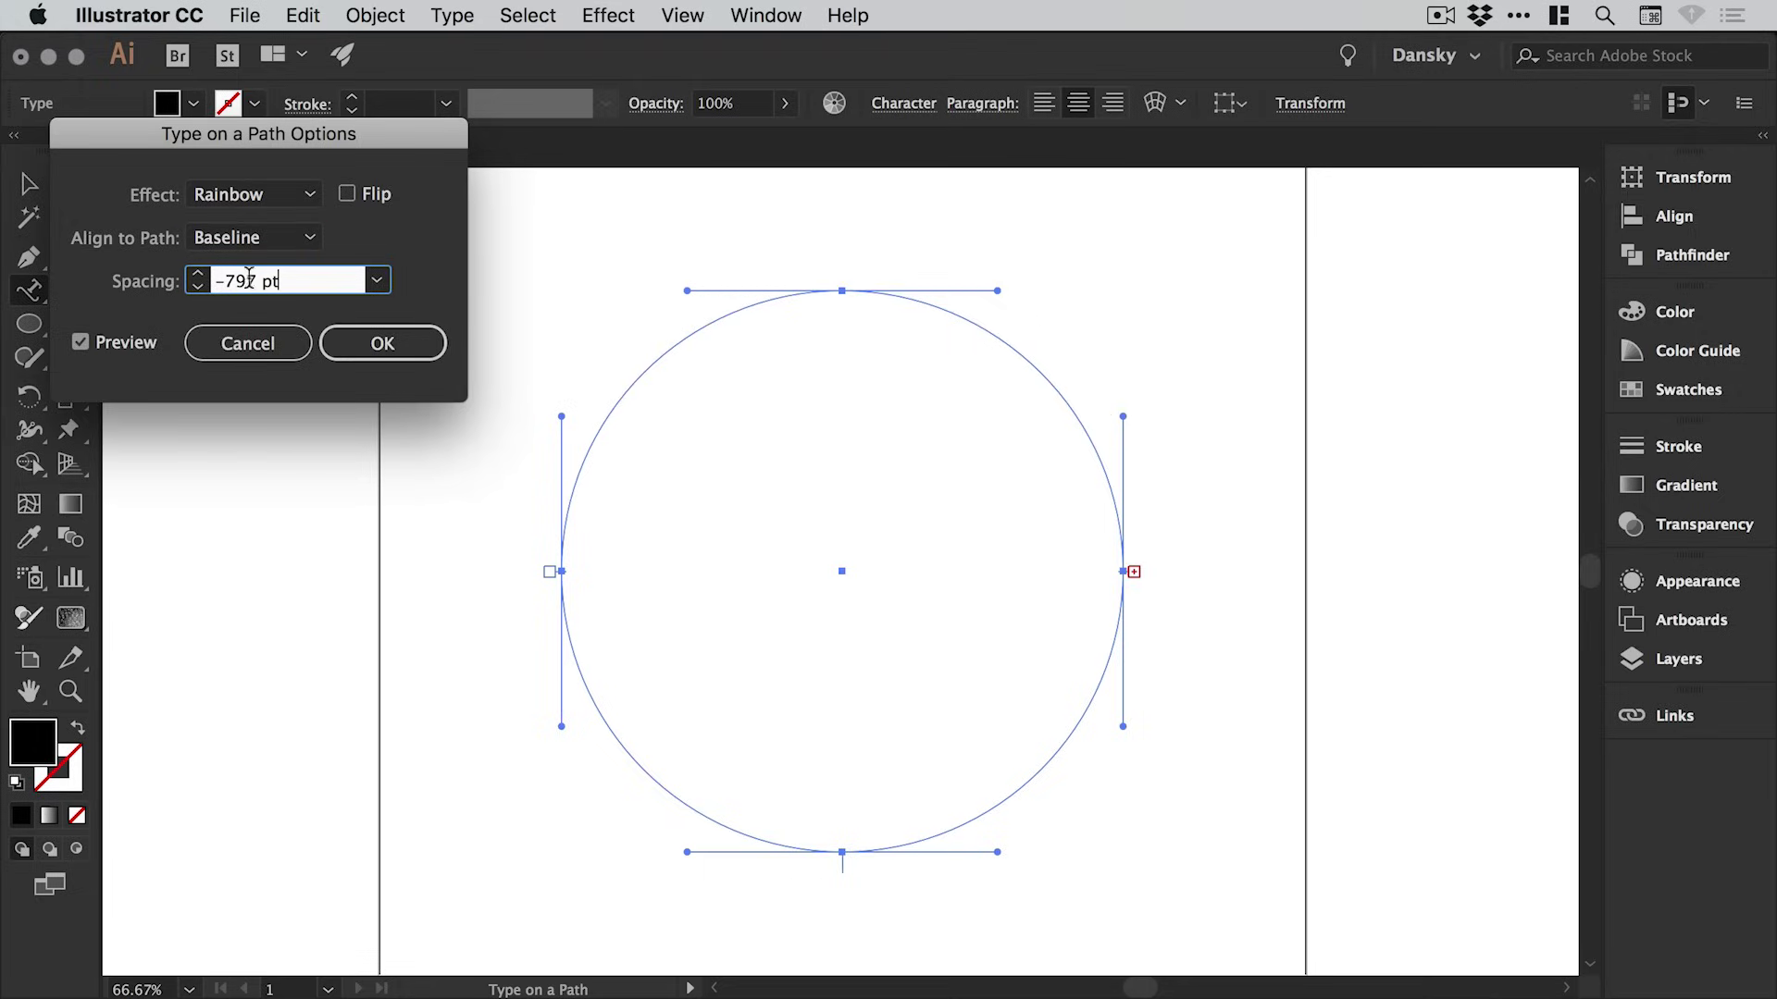
left_click(197, 275)
type("0")
left_click(197, 274)
left_click(197, 275)
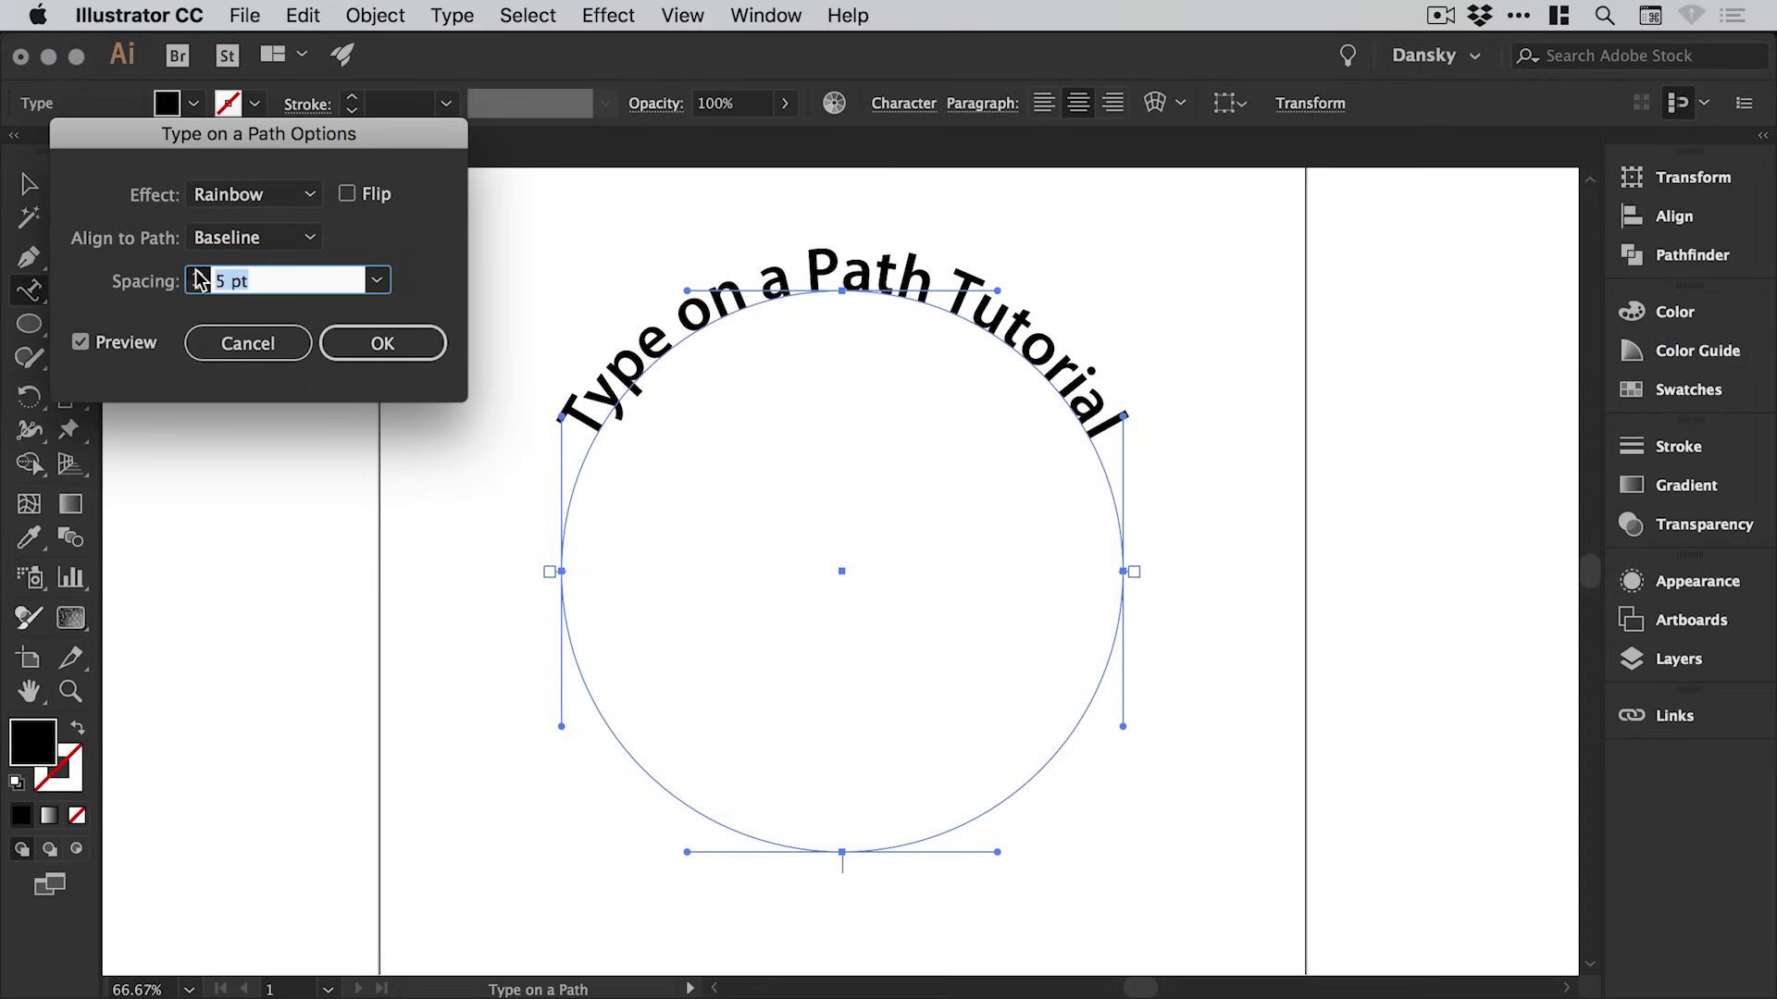
left_click(197, 275)
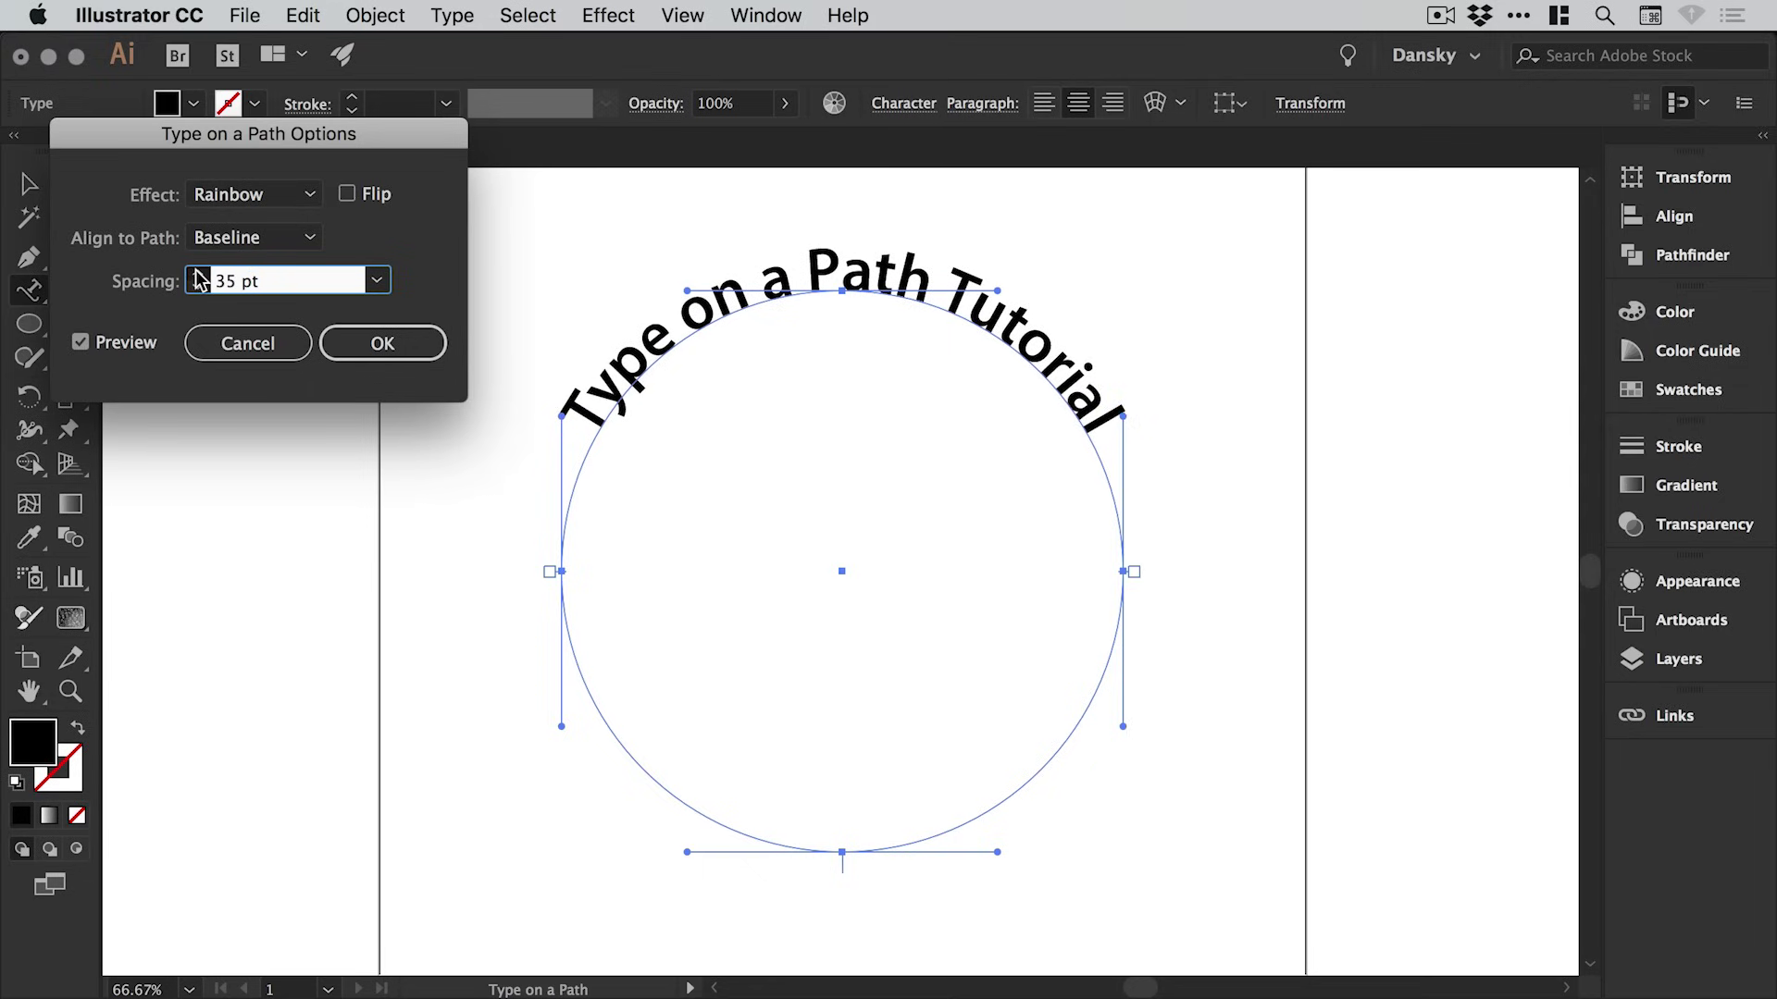
left_click(125, 344)
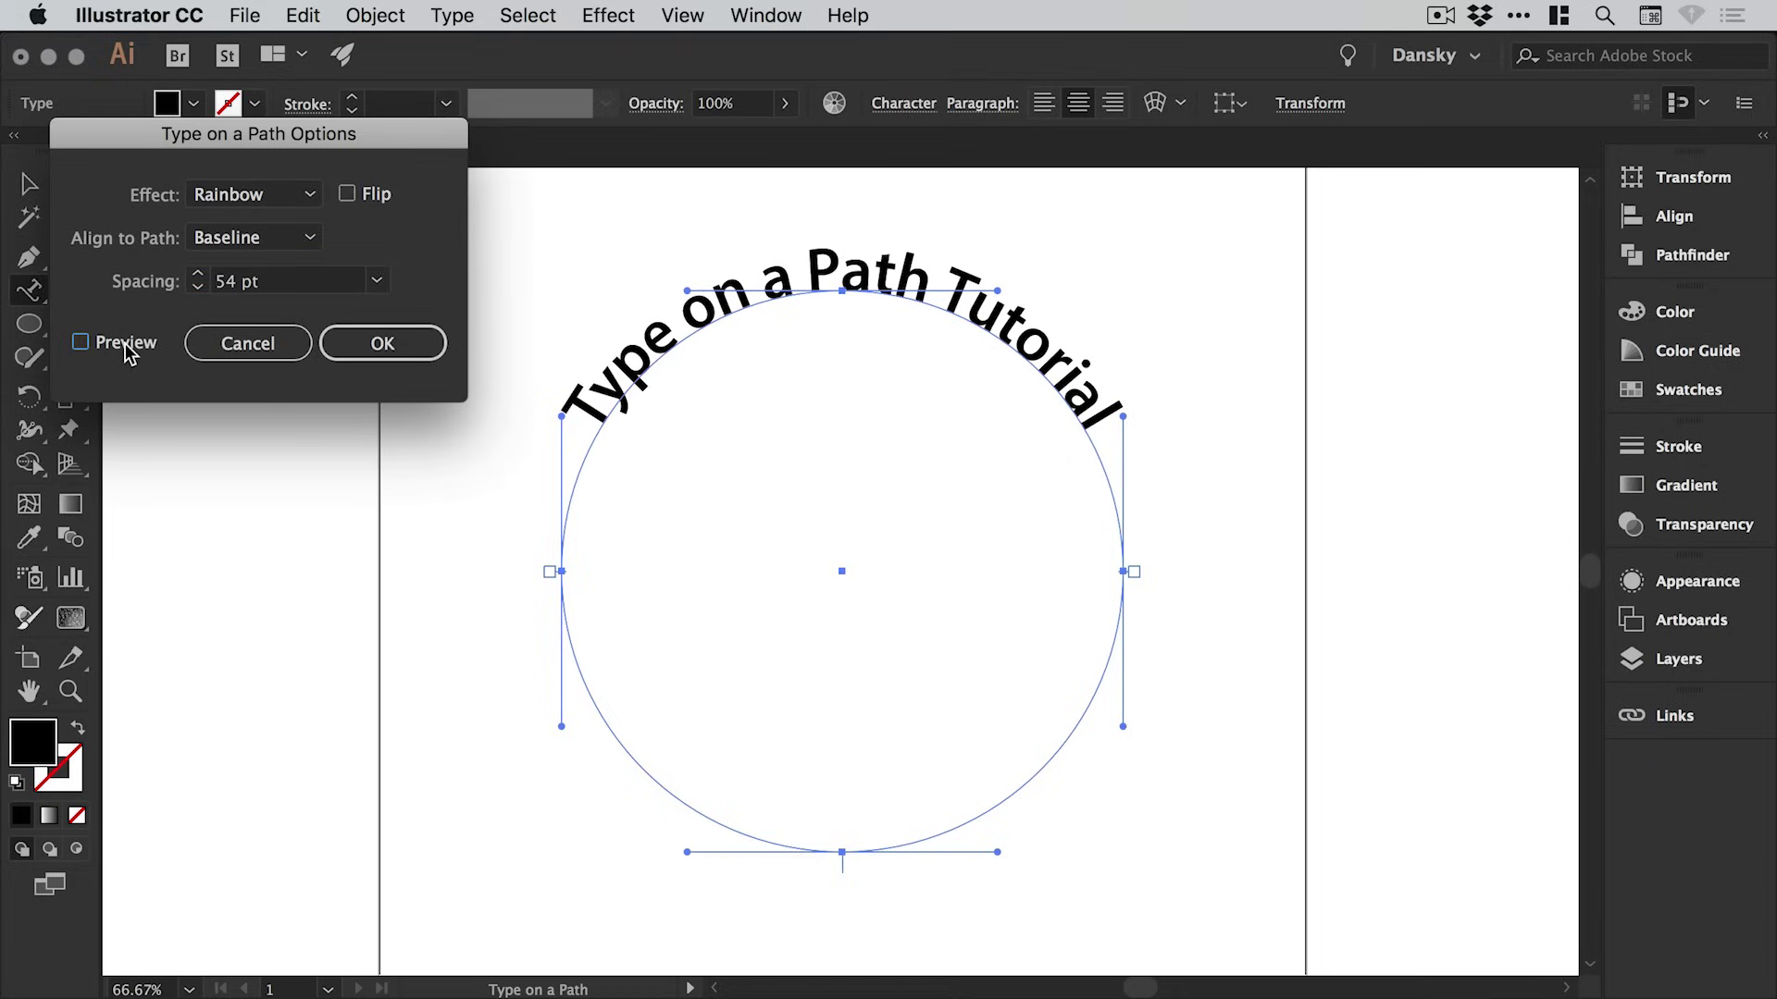
left_click(379, 349)
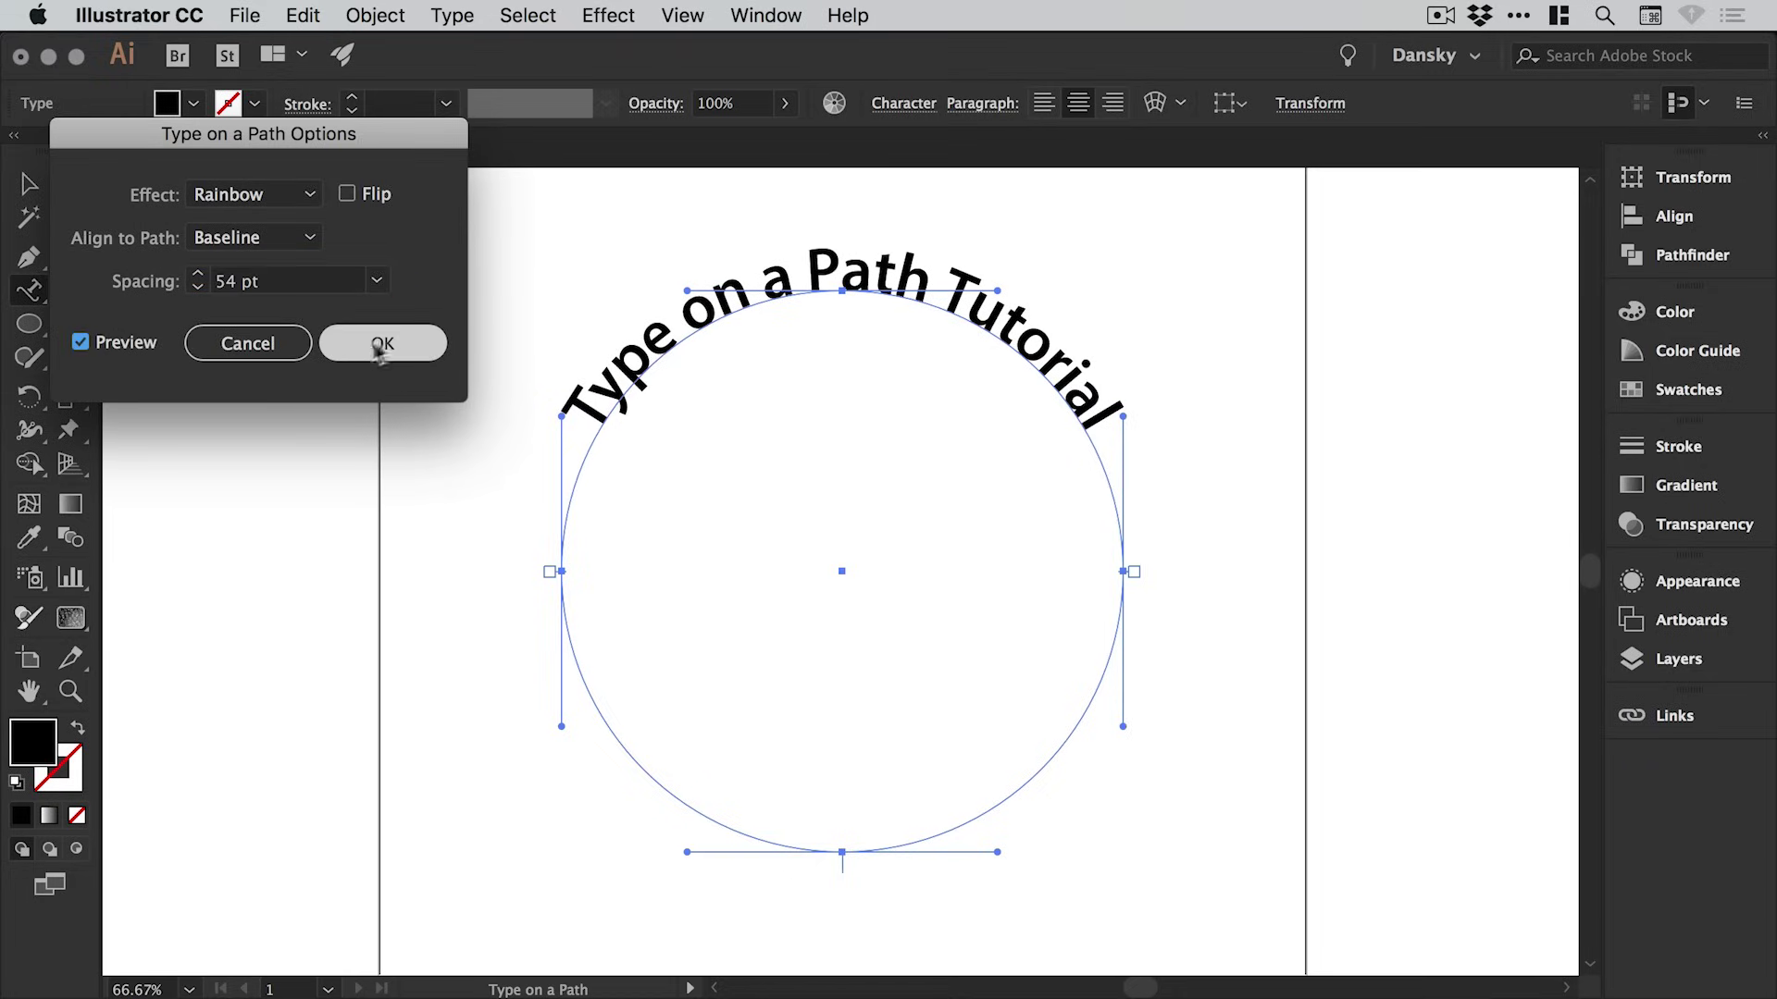
key("v")
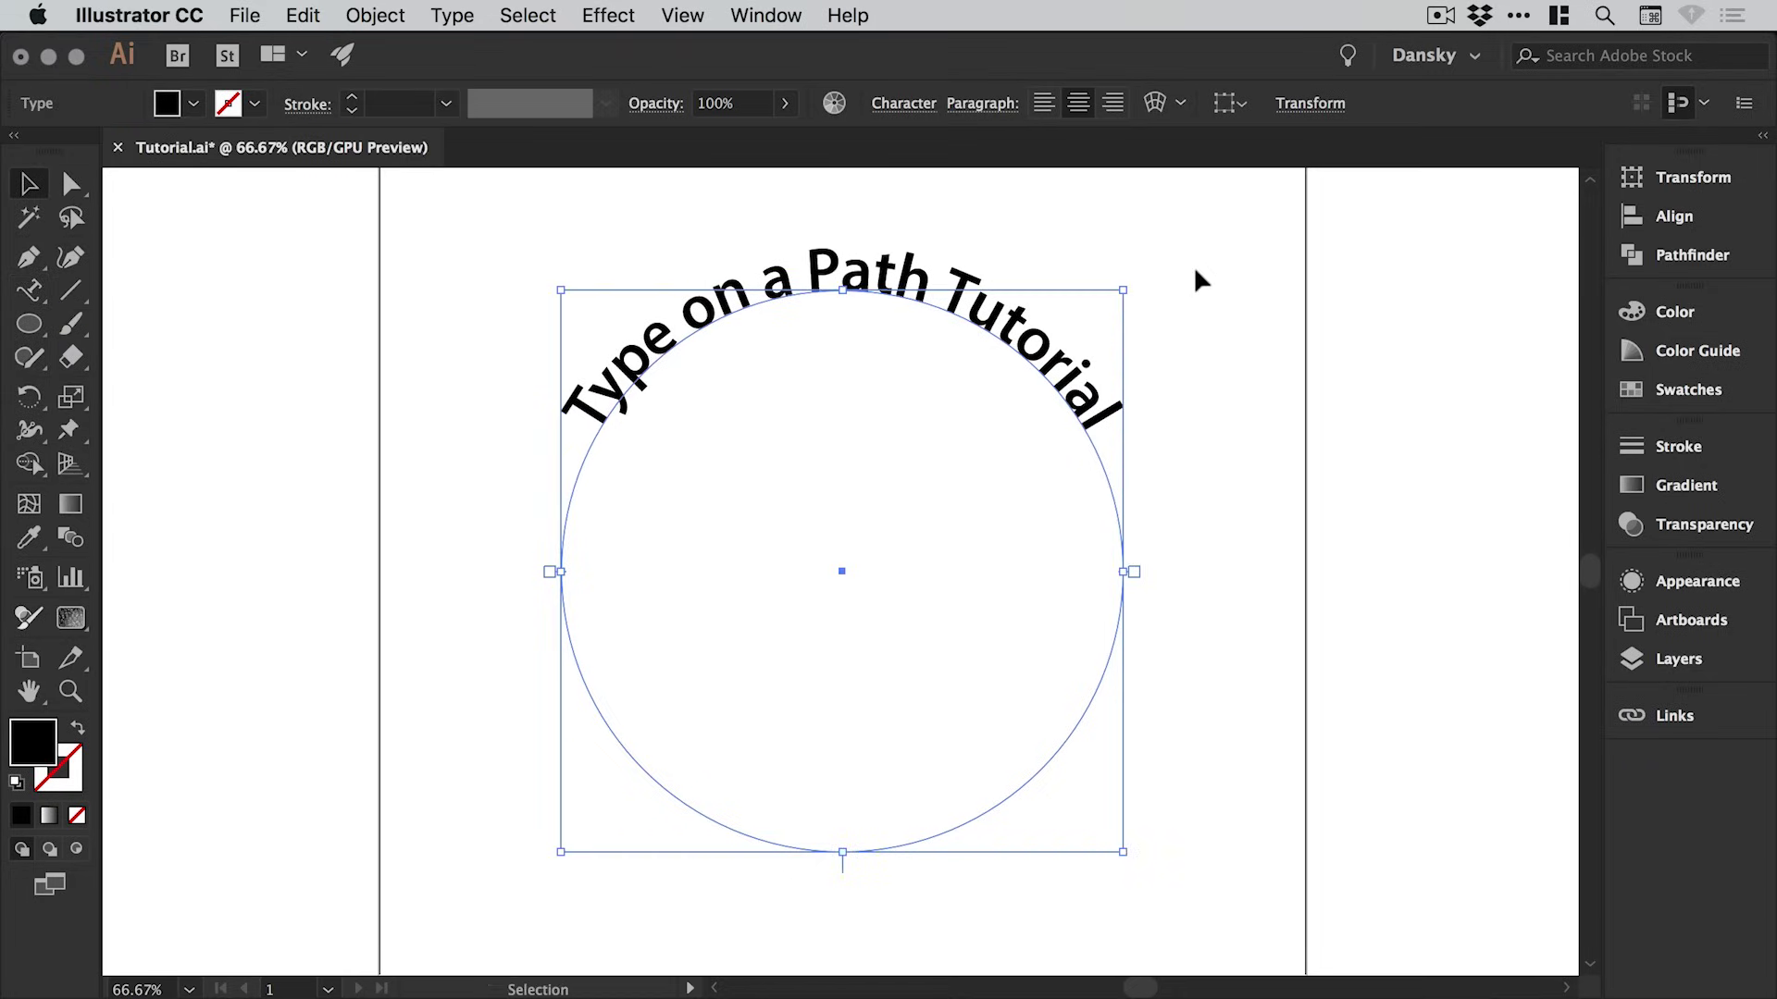
left_click(1197, 263)
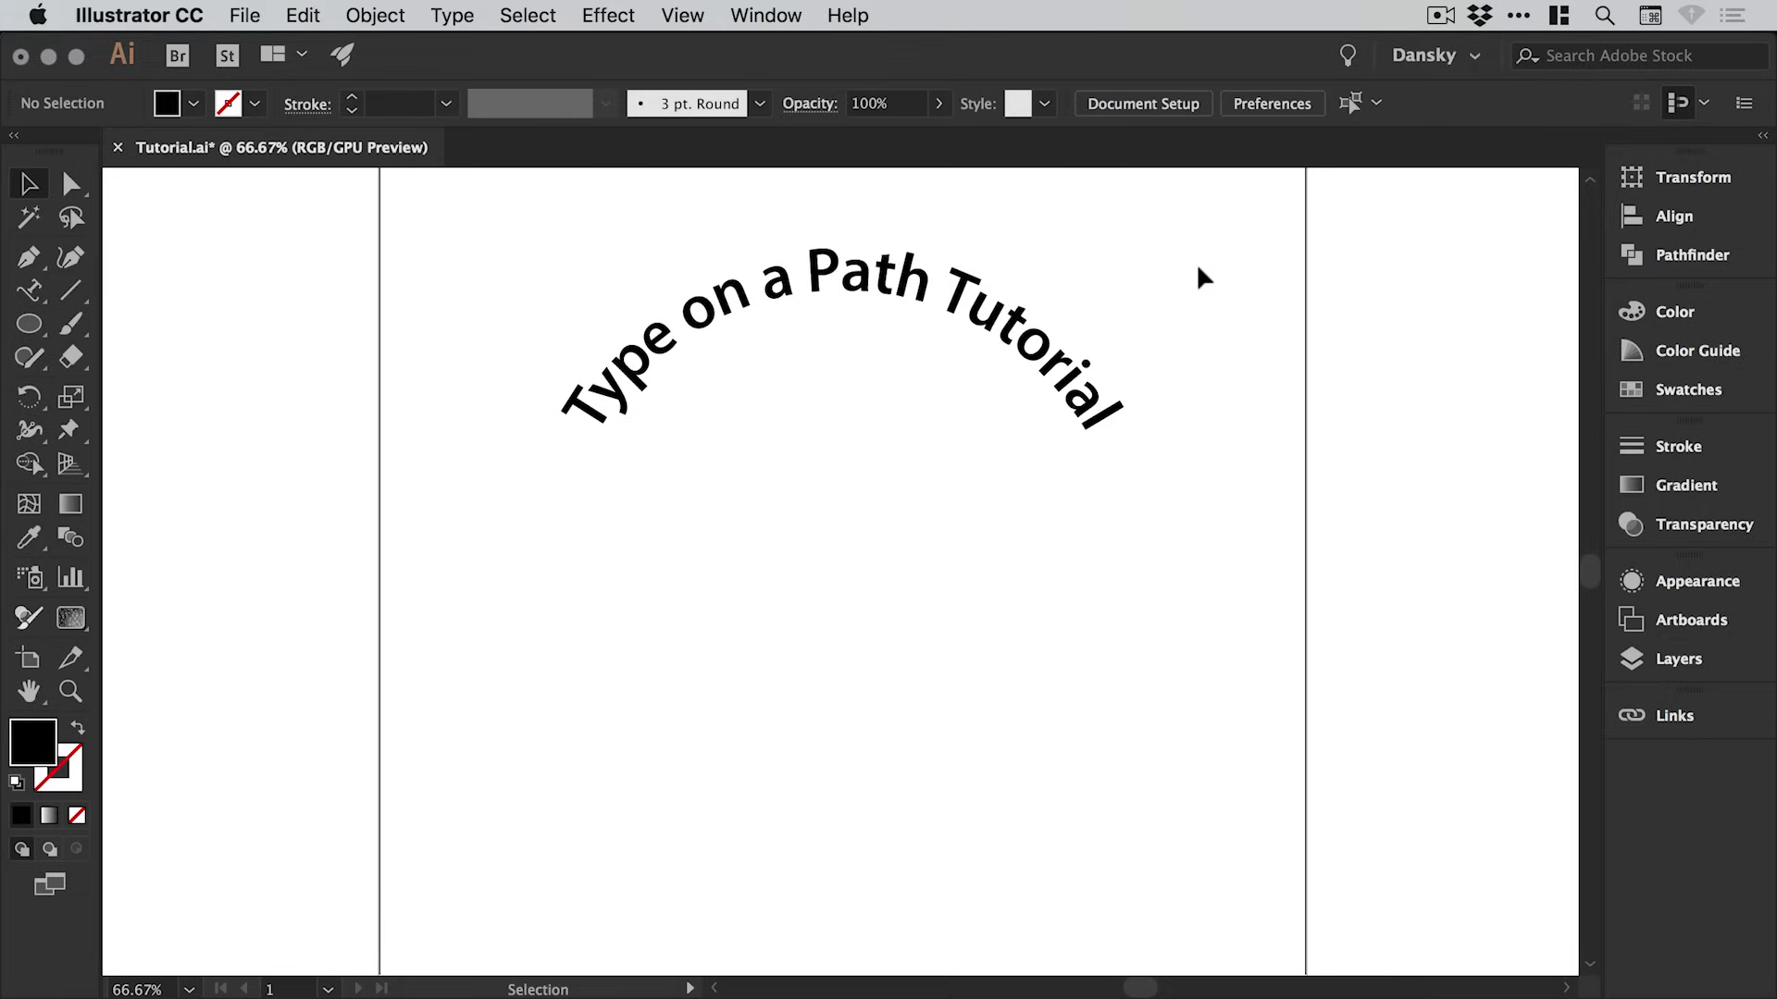